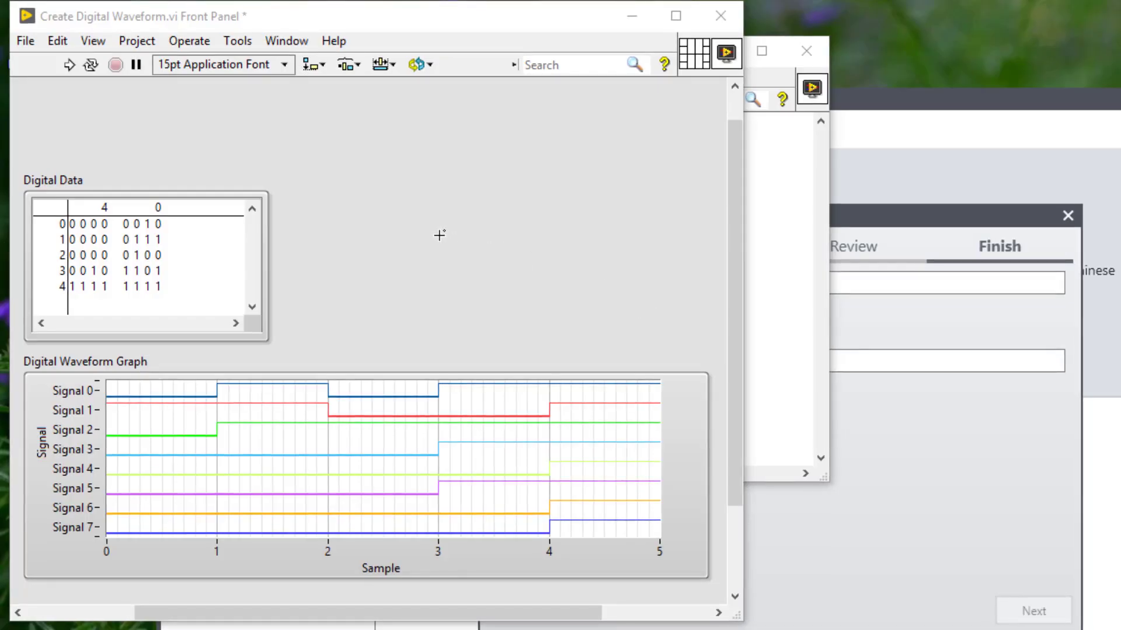
# - Select row 0's digits, then the last two bit columns across all five Digital Data rows
pyautogui.click(438, 235)
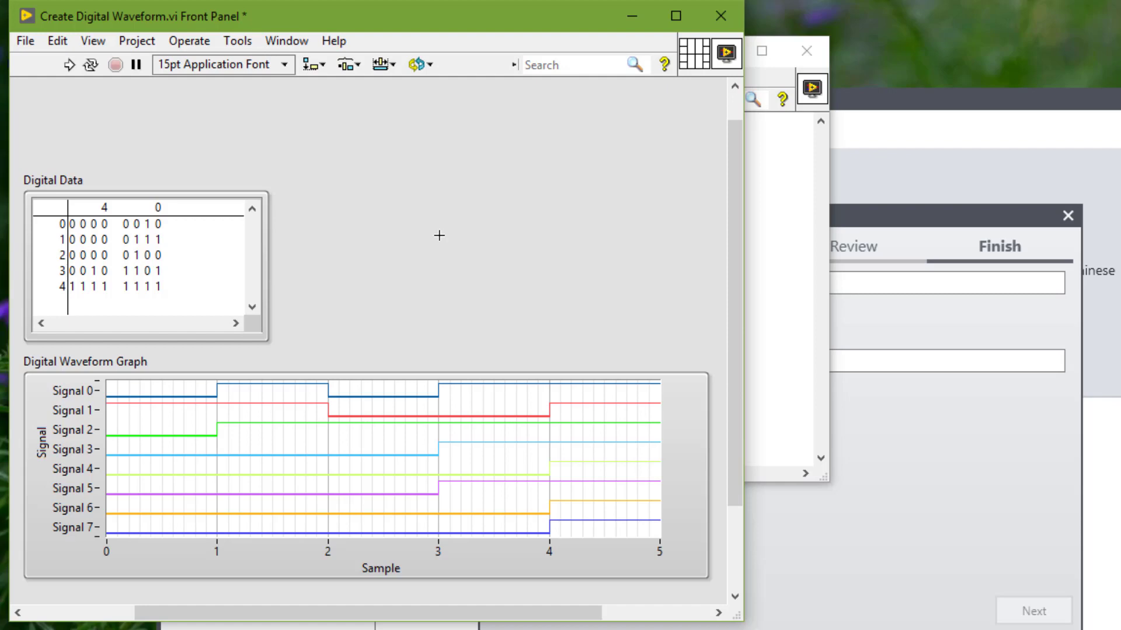
pyautogui.moveTo(72, 224)
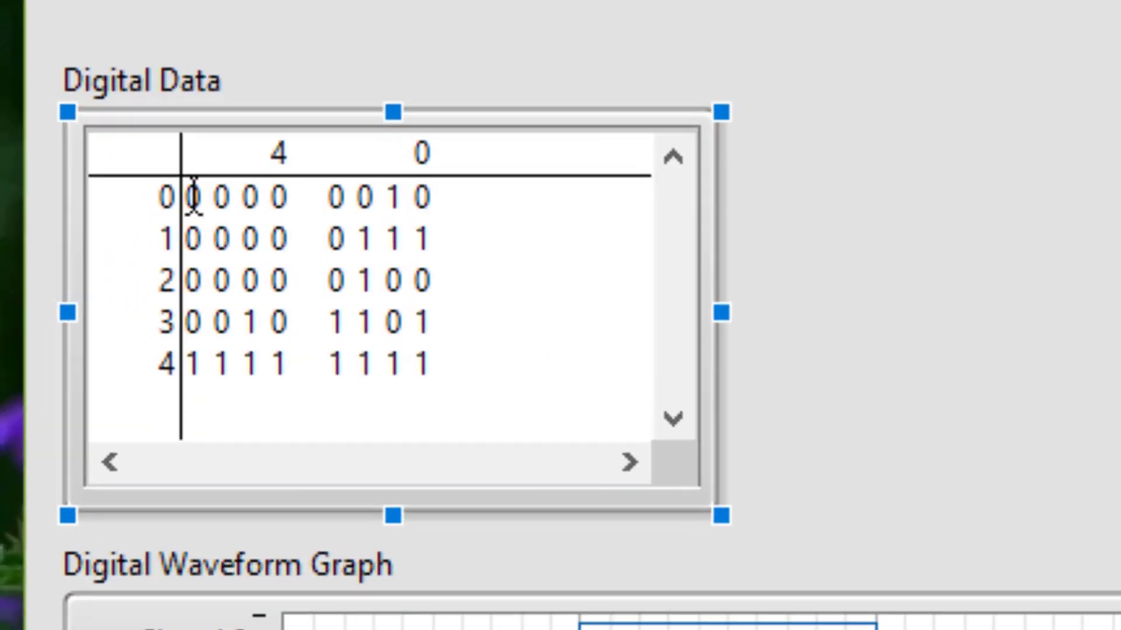
pyautogui.moveTo(72, 223); pyautogui.dragTo(149, 224)
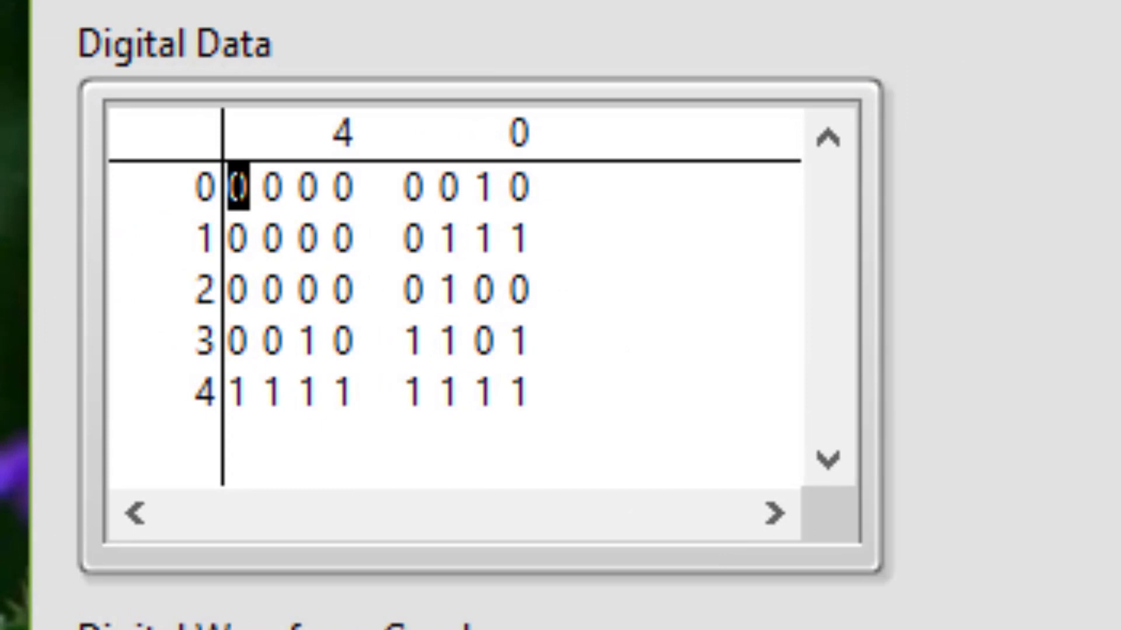
pyautogui.moveTo(523, 191); pyautogui.dragTo(579, 203)
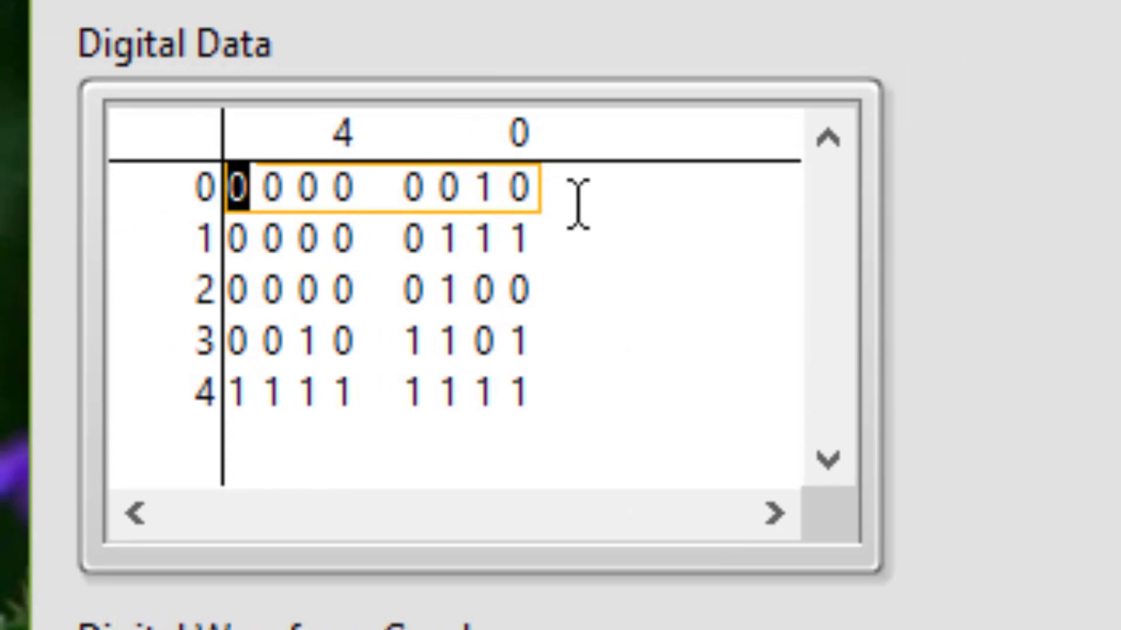
pyautogui.click(521, 188)
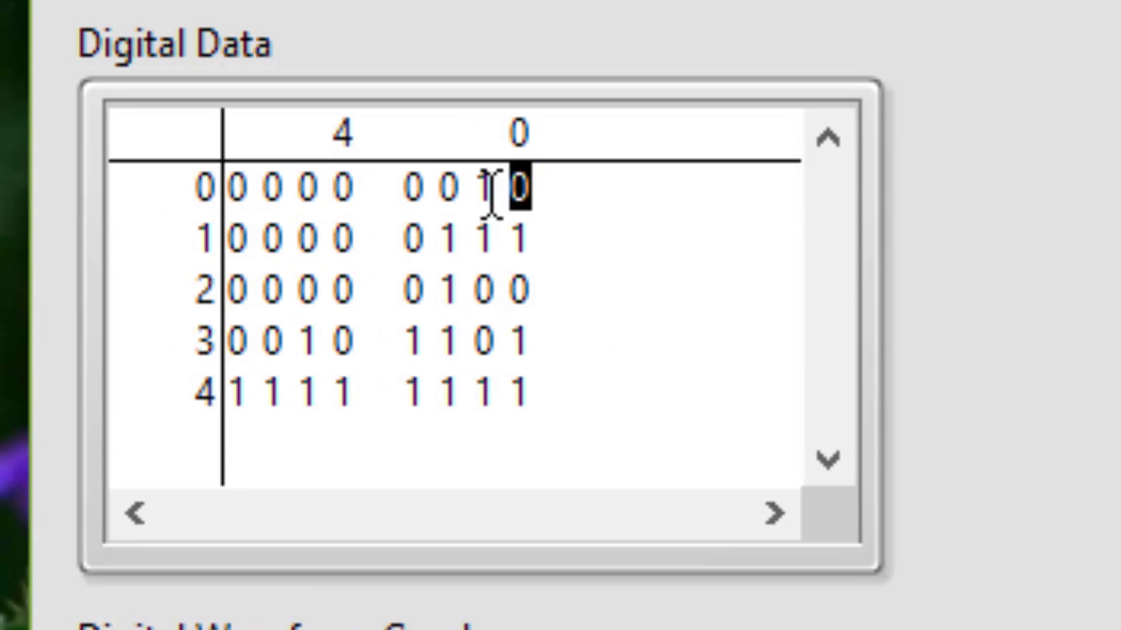
pyautogui.click(485, 187)
pyautogui.moveTo(499, 187); pyautogui.dragTo(536, 398)
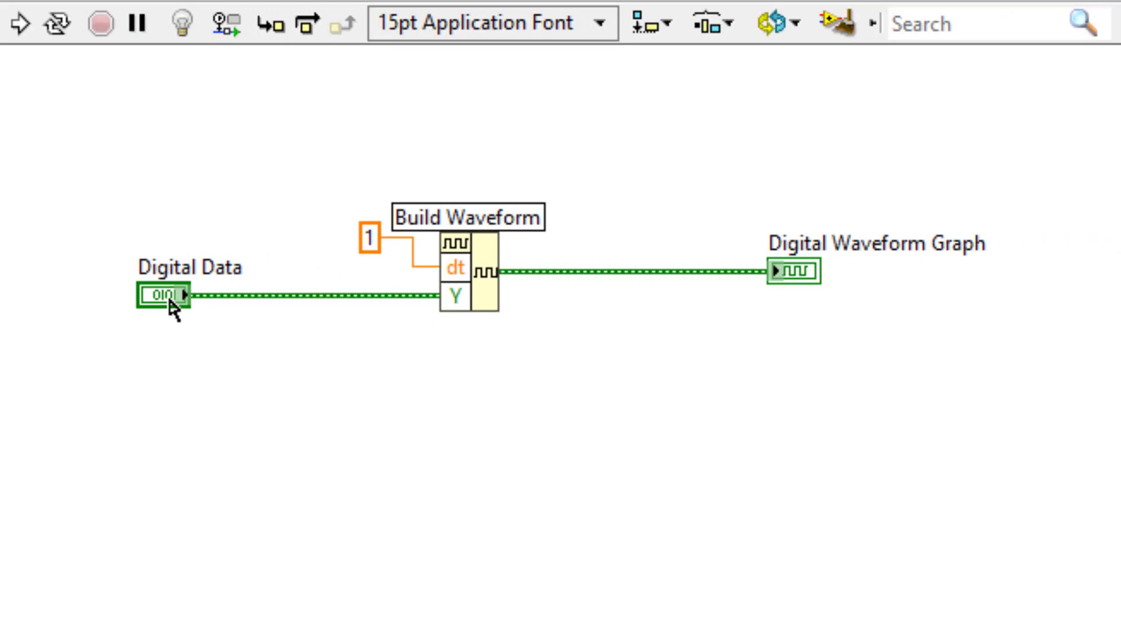
# - Create an 'output waveform' indicator from the Build Waveform output wire and select it
pyautogui.click(490, 278)
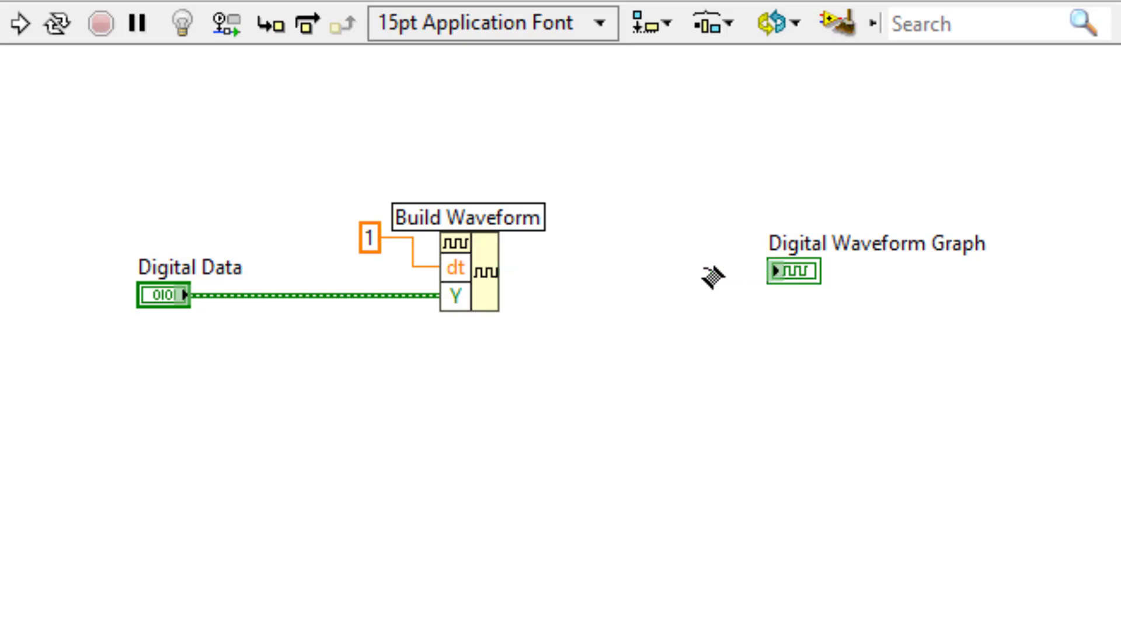
pyautogui.rightClick(686, 283)
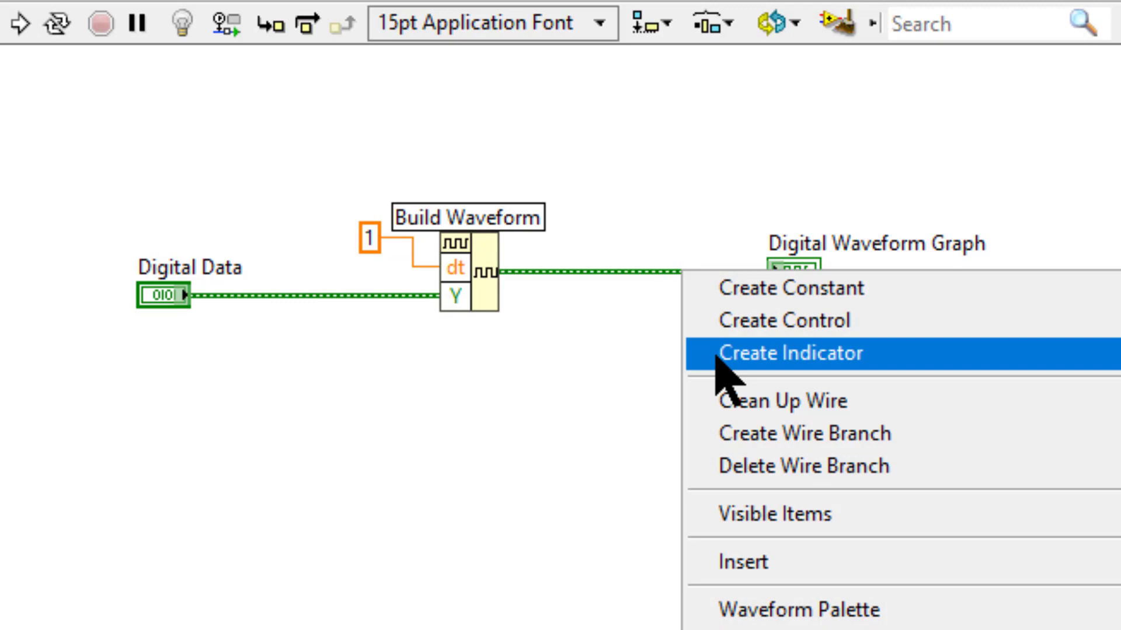
pyautogui.click(790, 353)
pyautogui.click(673, 302)
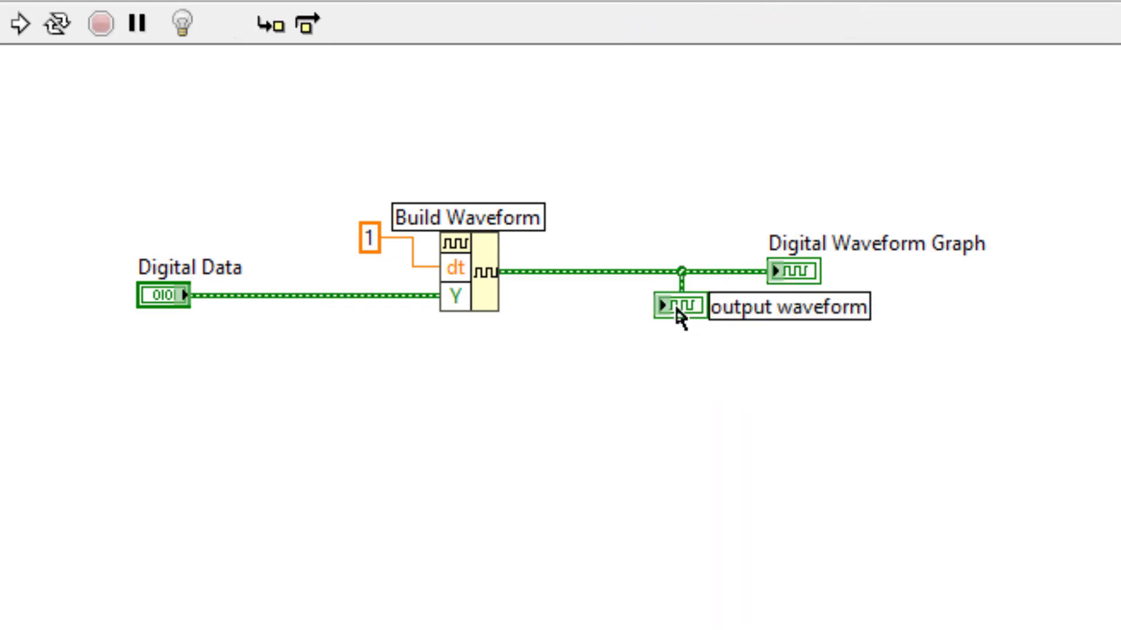
# - Run the VI with Ctrl+R and change output waveform to a control
pyautogui.doubleClick(678, 307)
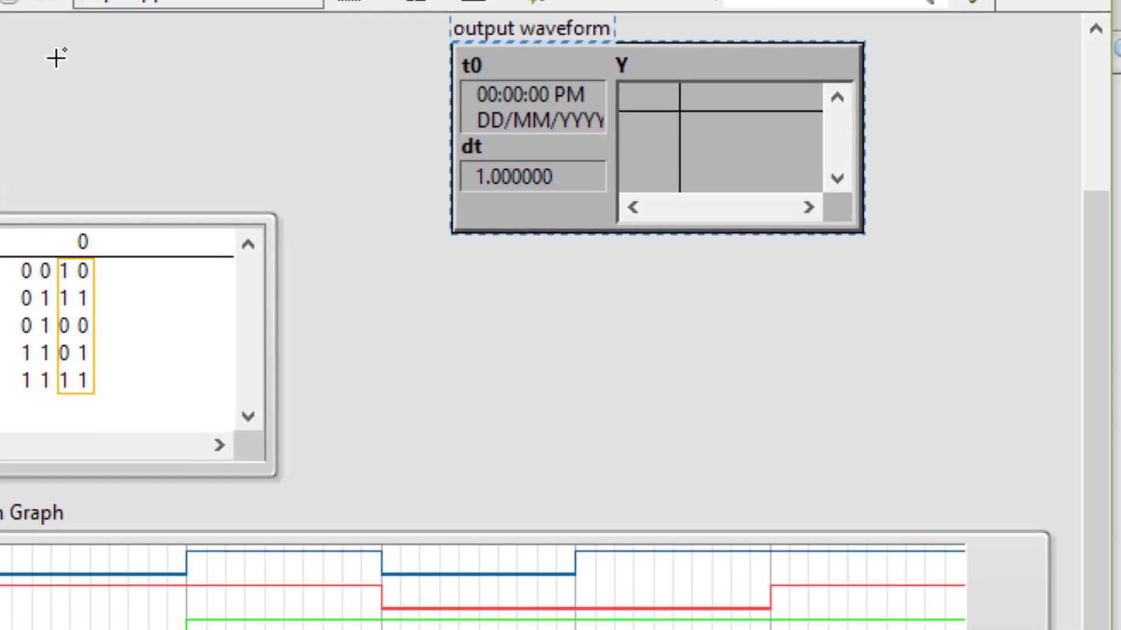
pyautogui.hotkey('ctrl', 'r')
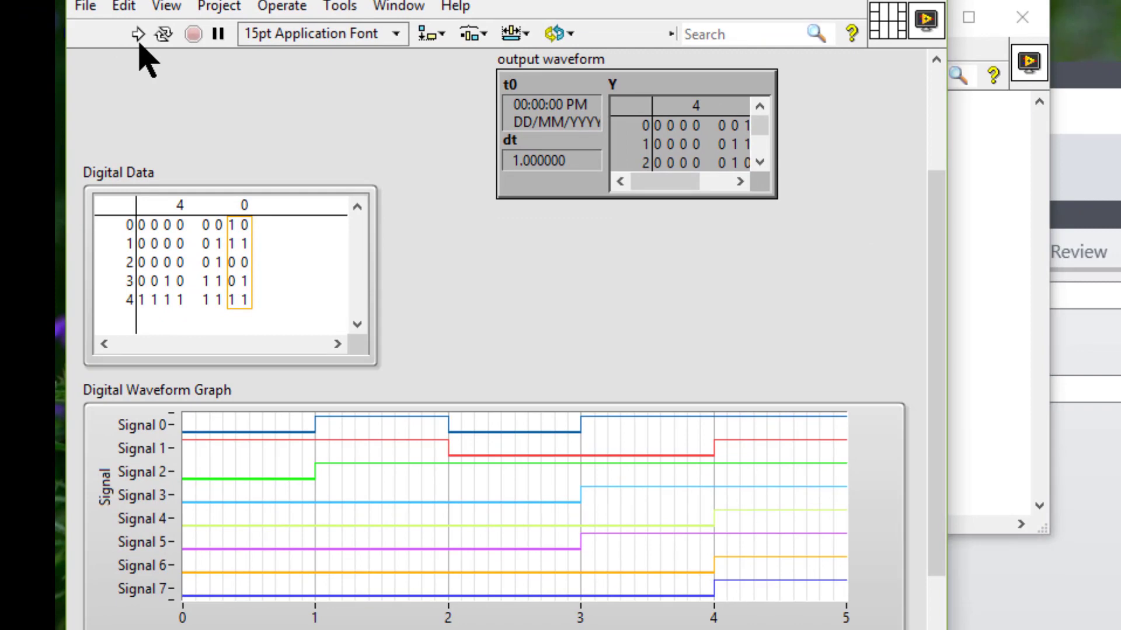
pyautogui.click(520, 80)
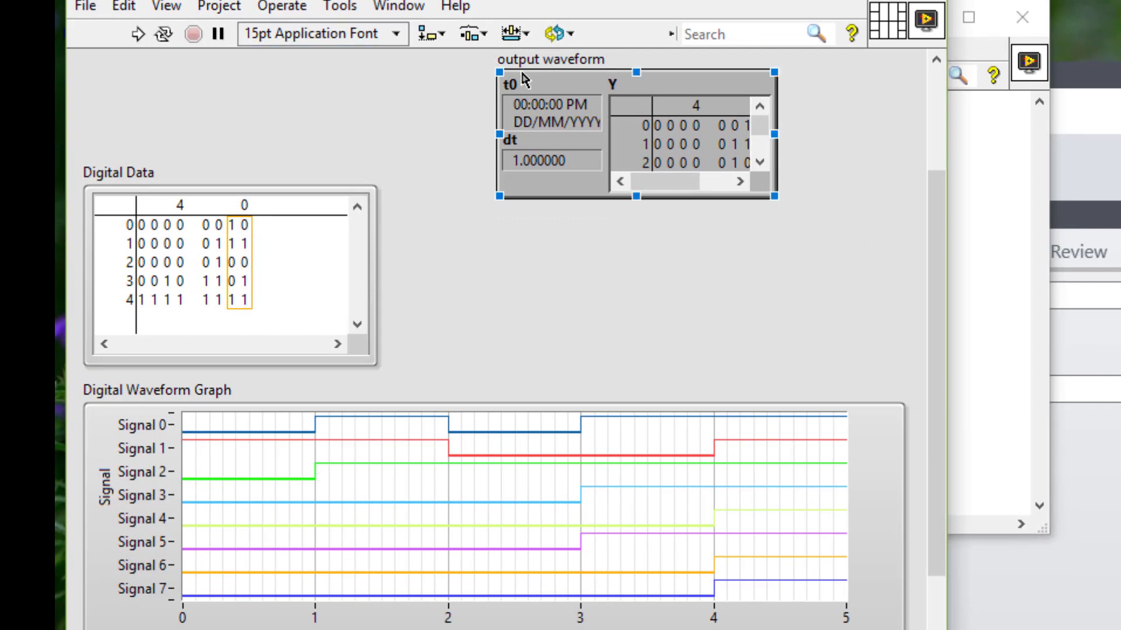
pyautogui.press('Escape')
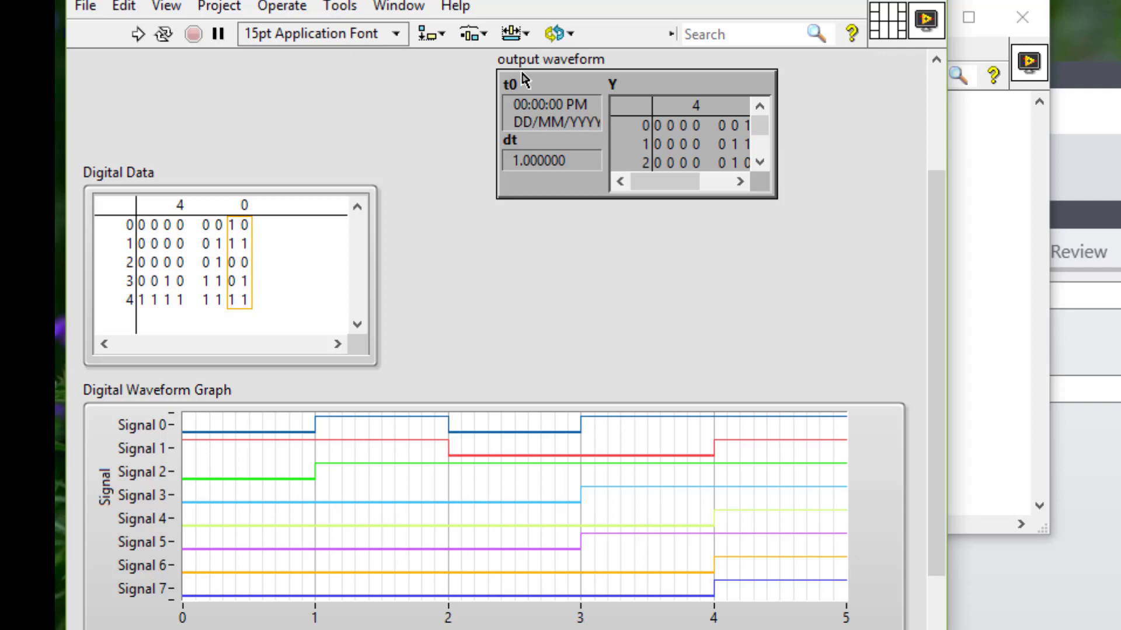
pyautogui.rightClick(522, 79)
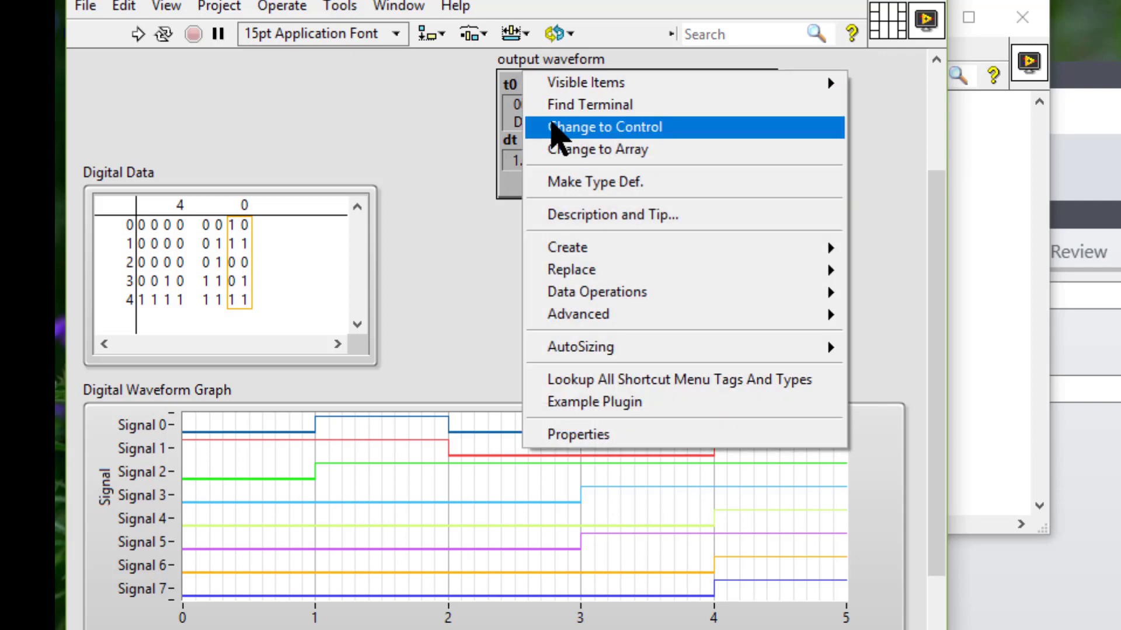
pyautogui.click(557, 131)
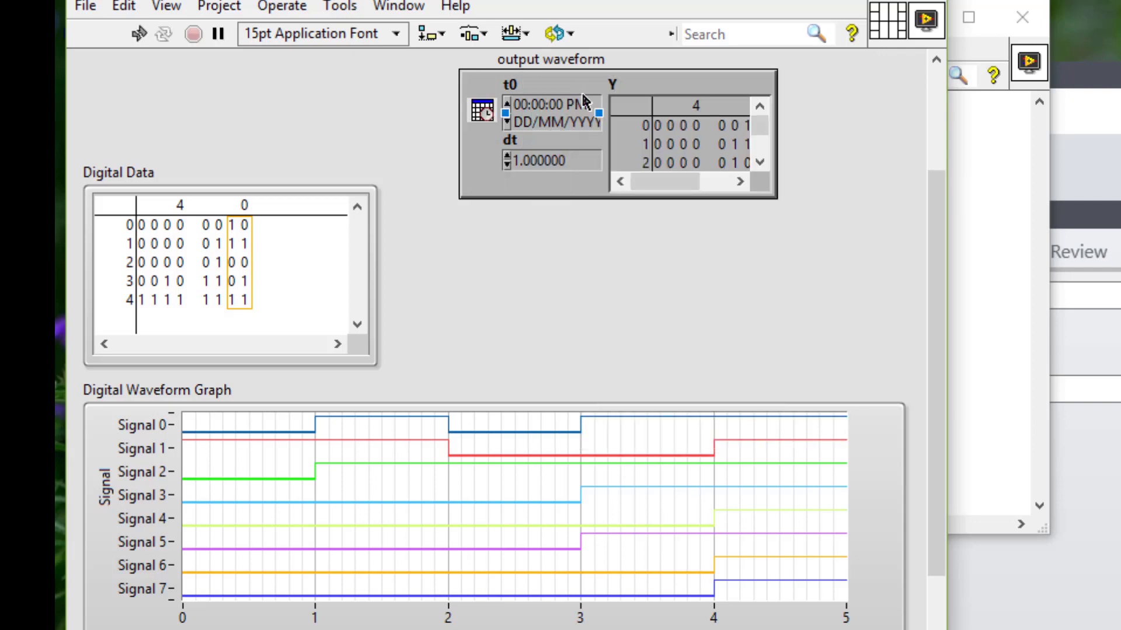
# - Move output waveform beside the Digital Data table, then show the Digital Data terminal
pyautogui.click(591, 79)
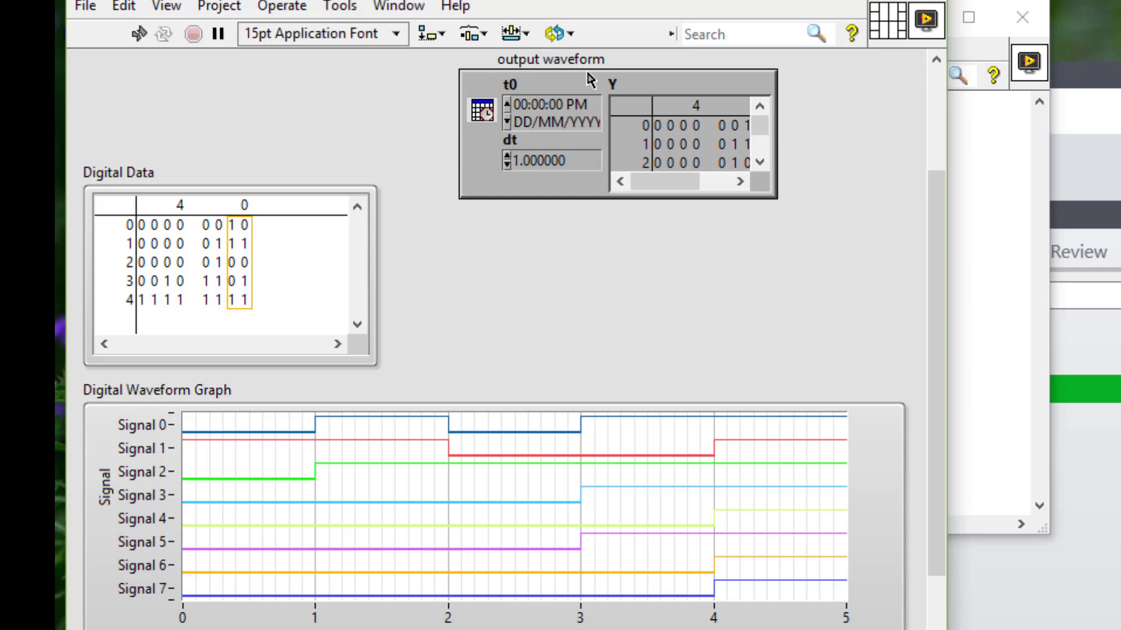
pyautogui.moveTo(568, 77)
pyautogui.mouseDown()
pyautogui.moveTo(504, 167)
pyautogui.moveTo(517, 285)
pyautogui.mouseUp()
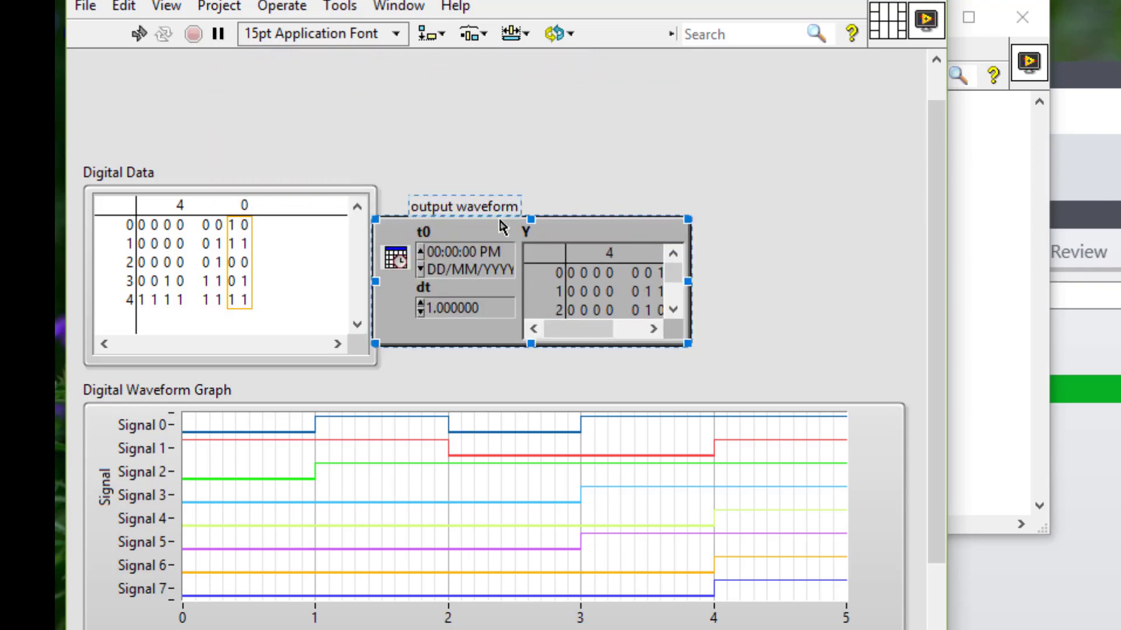
pyautogui.click(324, 186)
pyautogui.doubleClick(324, 187)
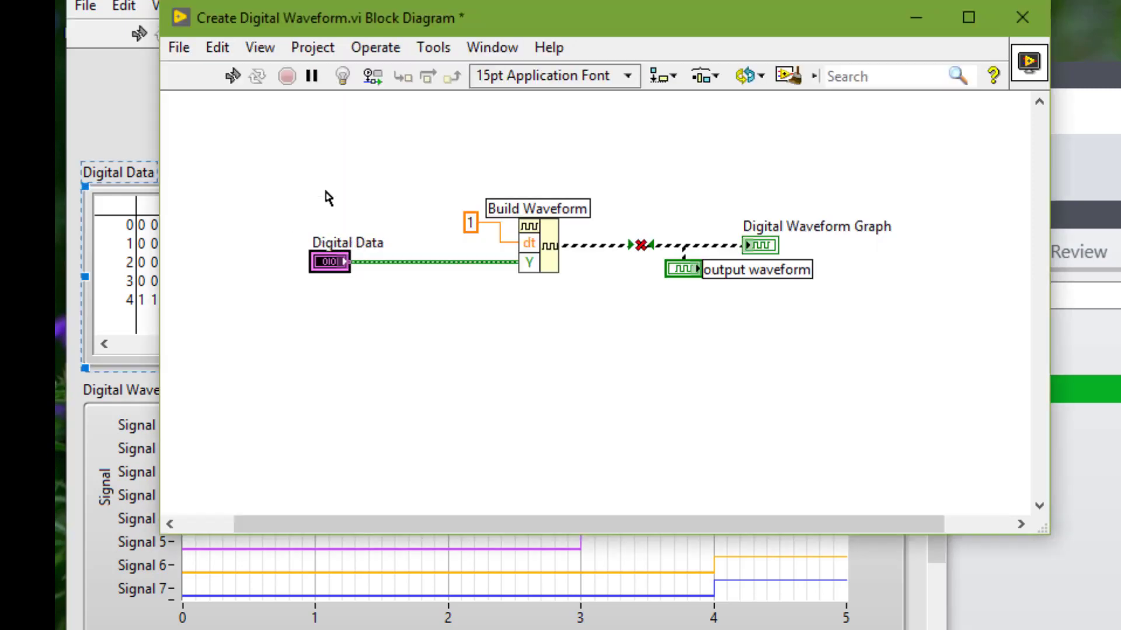
# - Reposition the Digital Data terminal left of Build Waveform, undoing an accidental copy
pyautogui.click(329, 263)
pyautogui.moveTo(329, 265); pyautogui.dragTo(607, 375)
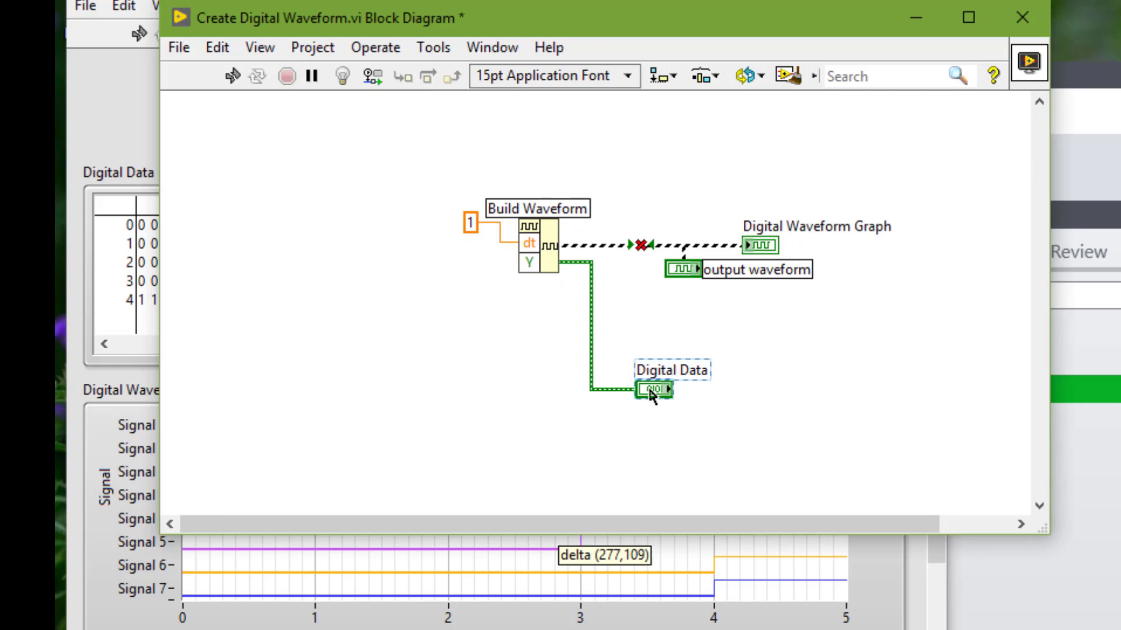
pyautogui.moveTo(478, 330); pyautogui.dragTo(317, 270)
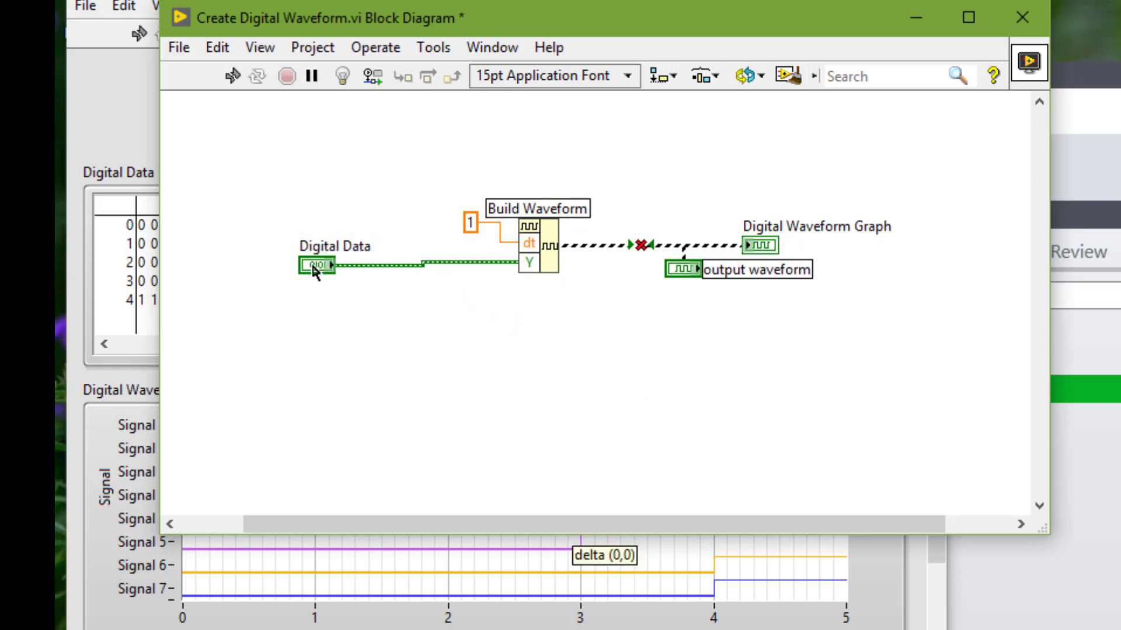
pyautogui.moveTo(315, 269)
pyautogui.mouseDown()
pyautogui.moveTo(758, 362)
pyautogui.moveTo(796, 357)
pyautogui.mouseUp()
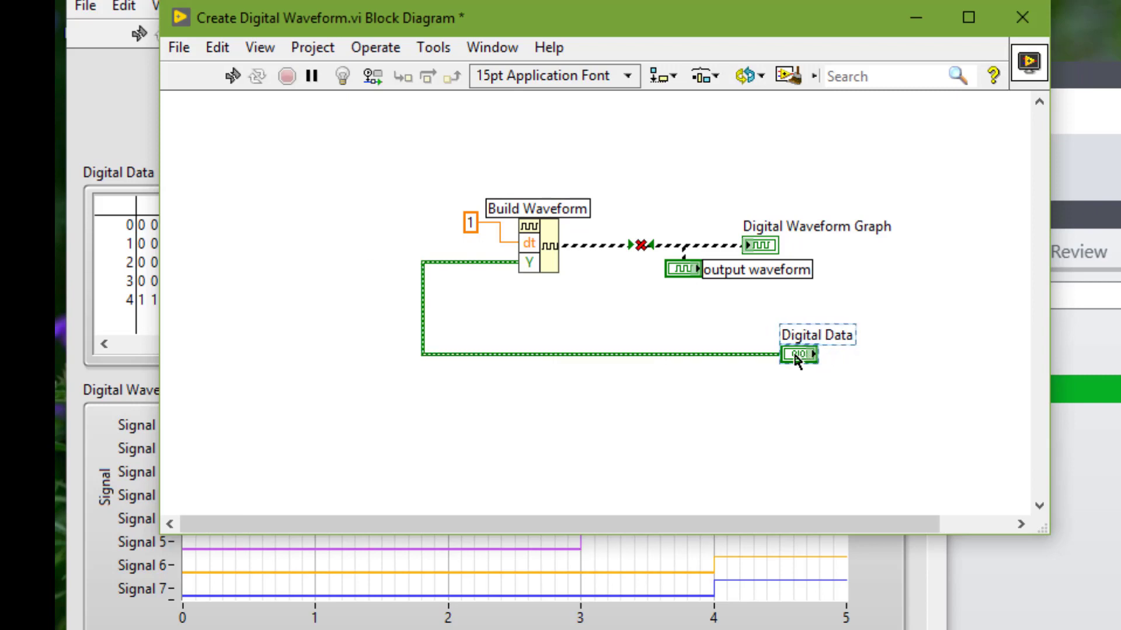
pyautogui.hotkey('ctrl', 'z')
# - Duplicate Digital Data as Digital Data 2 and change it to an indicator
pyautogui.click(580, 220)
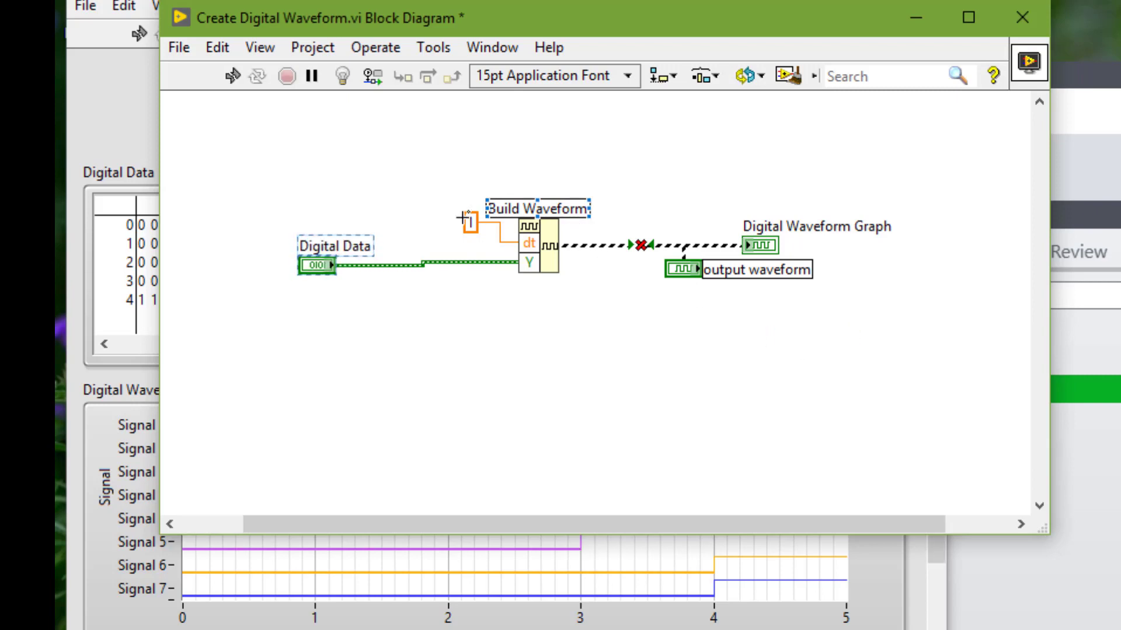
pyautogui.click(318, 265)
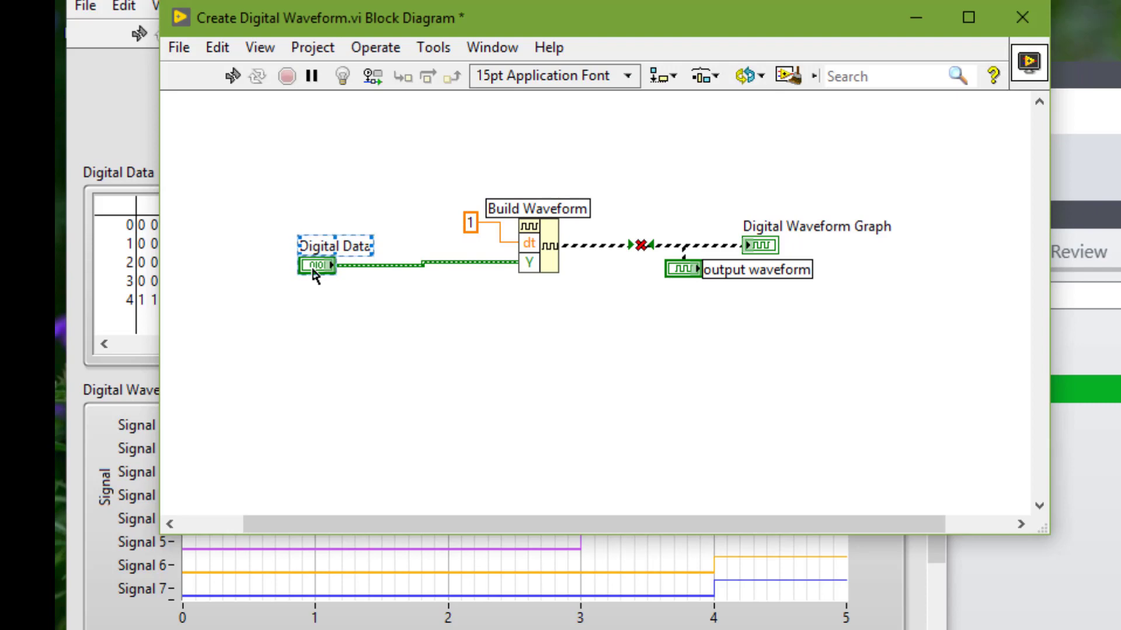
pyautogui.moveTo(317, 265); pyautogui.dragTo(716, 371)
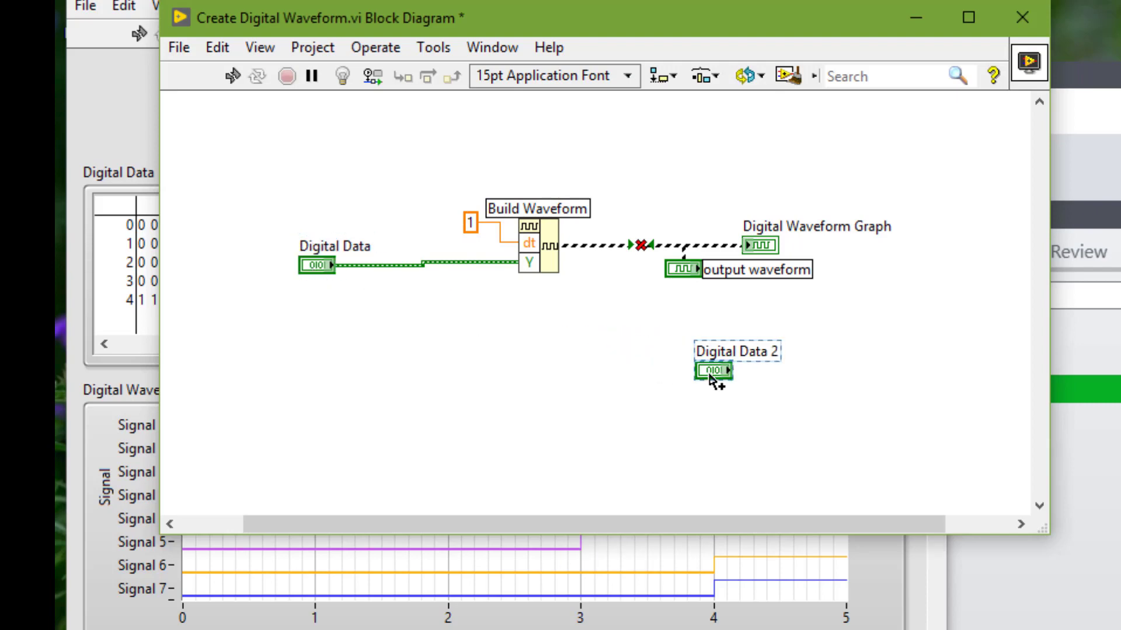
pyautogui.rightClick(711, 372)
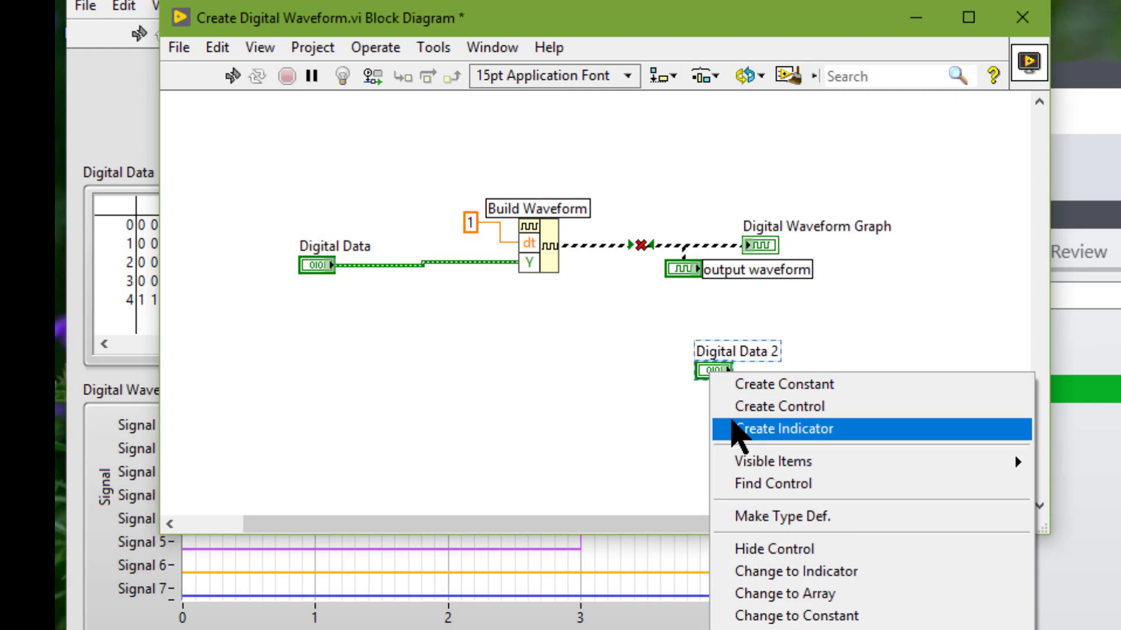
pyautogui.click(761, 574)
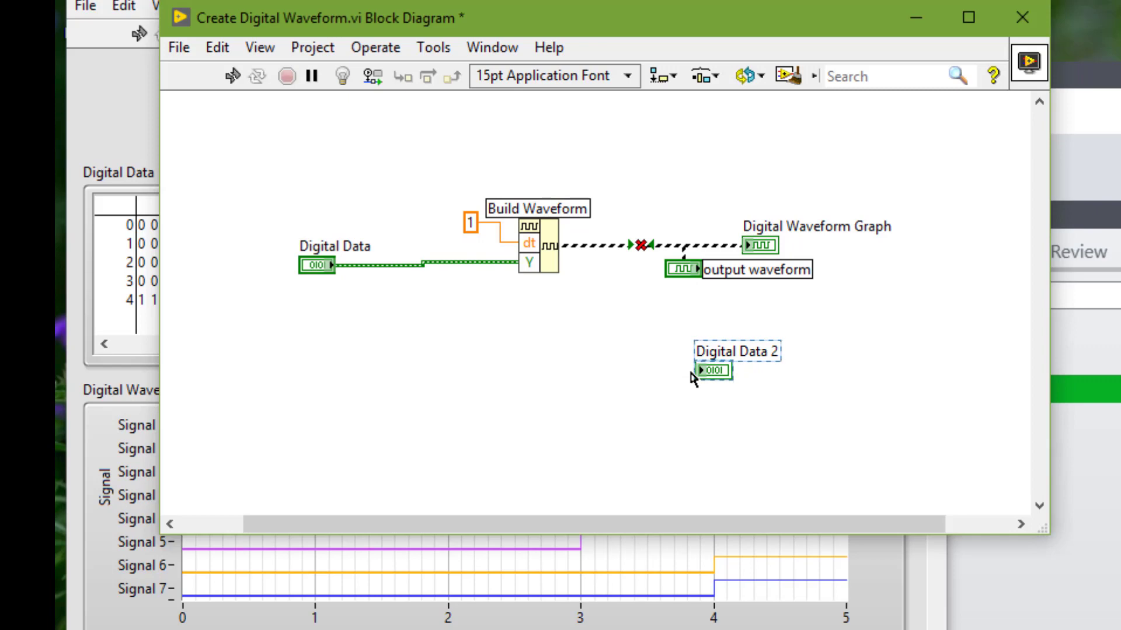
# - Fix the broken graph wire, move the output waveform terminal, and wire it to Digital Data 2
pyautogui.click(685, 261)
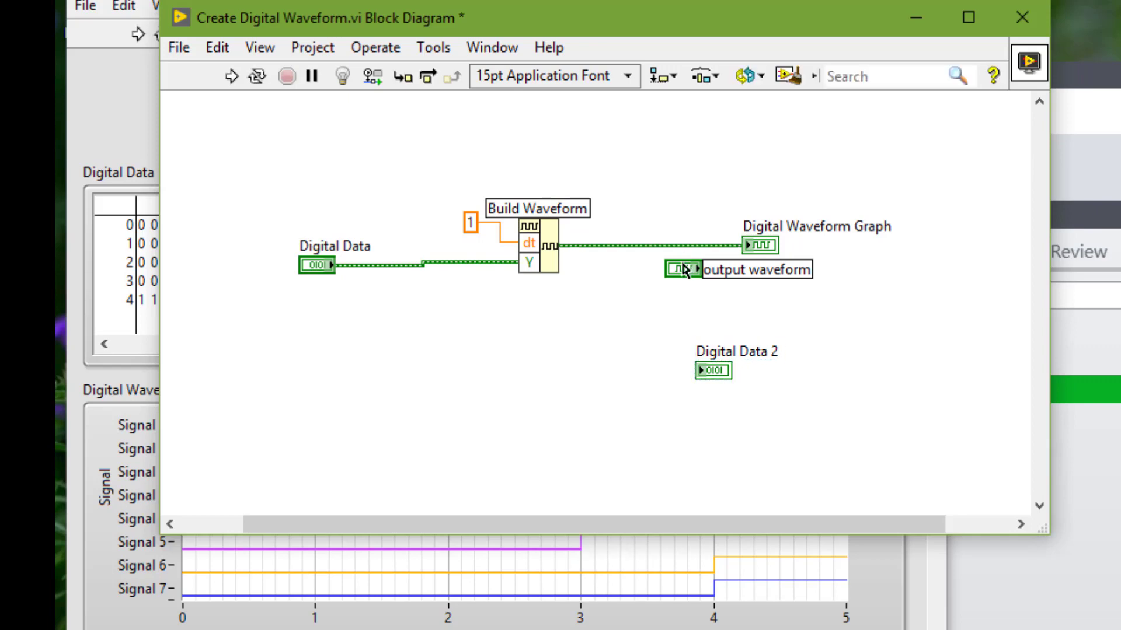
pyautogui.moveTo(686, 273); pyautogui.dragTo(433, 343)
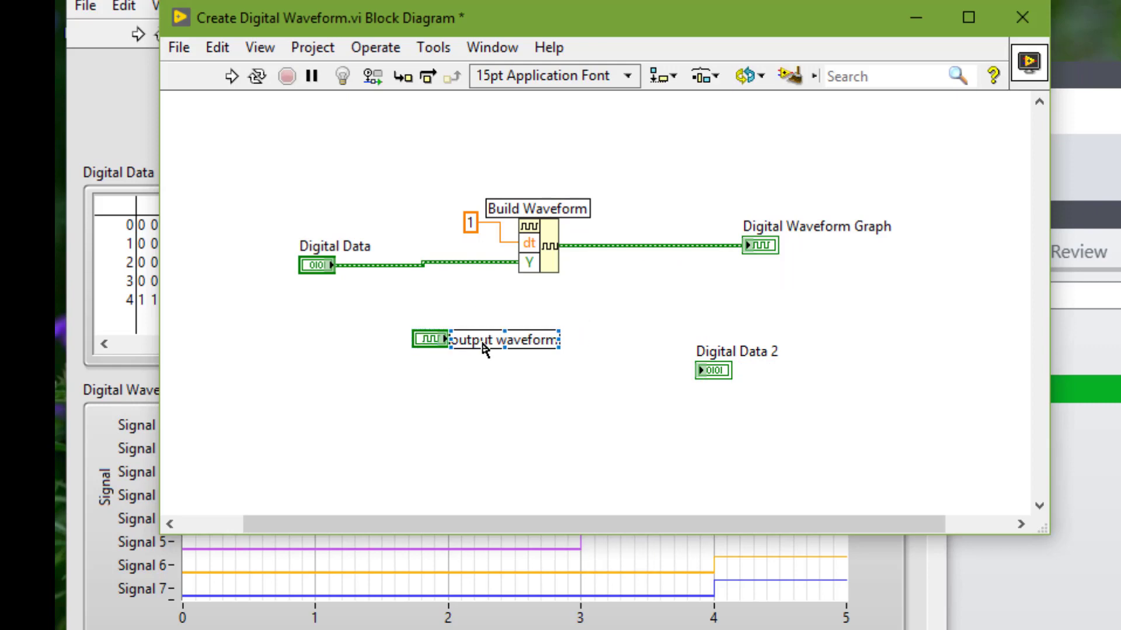
pyautogui.moveTo(483, 343); pyautogui.dragTo(315, 333)
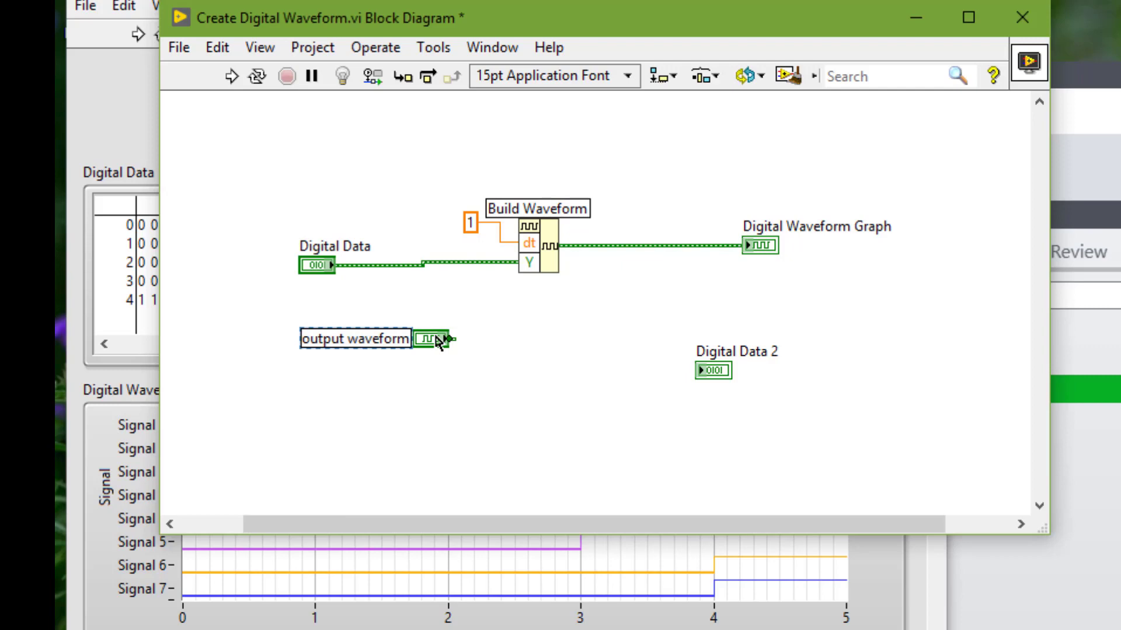
pyautogui.click(455, 340)
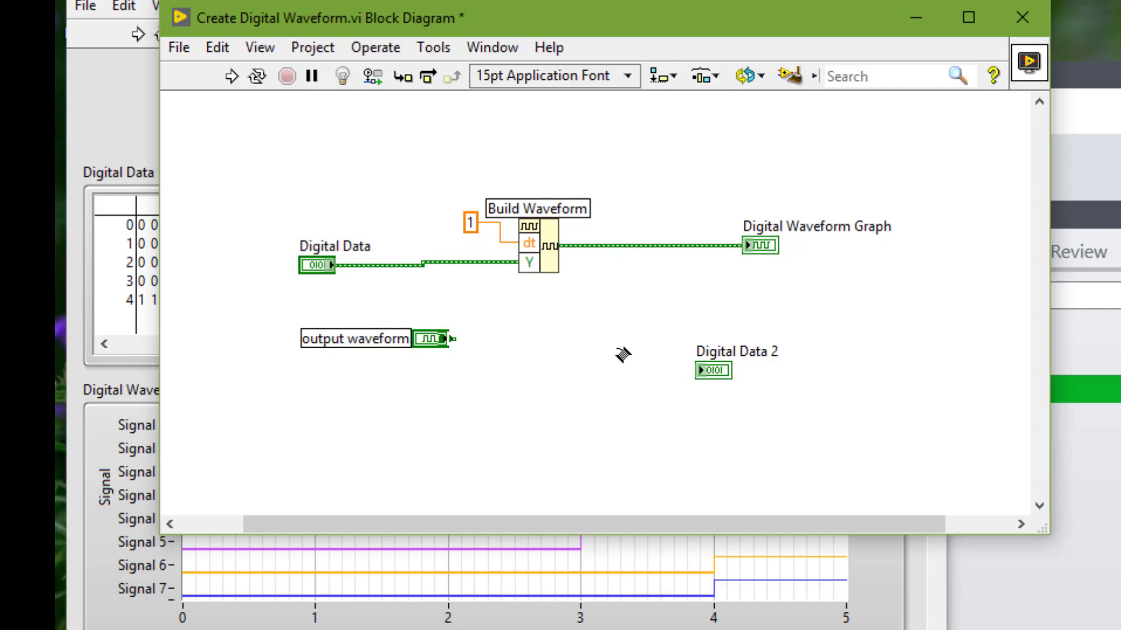
pyautogui.click(705, 371)
# - Jump to Digital Data 2 on the front panel and inspect the graph and tables
pyautogui.doubleClick(713, 372)
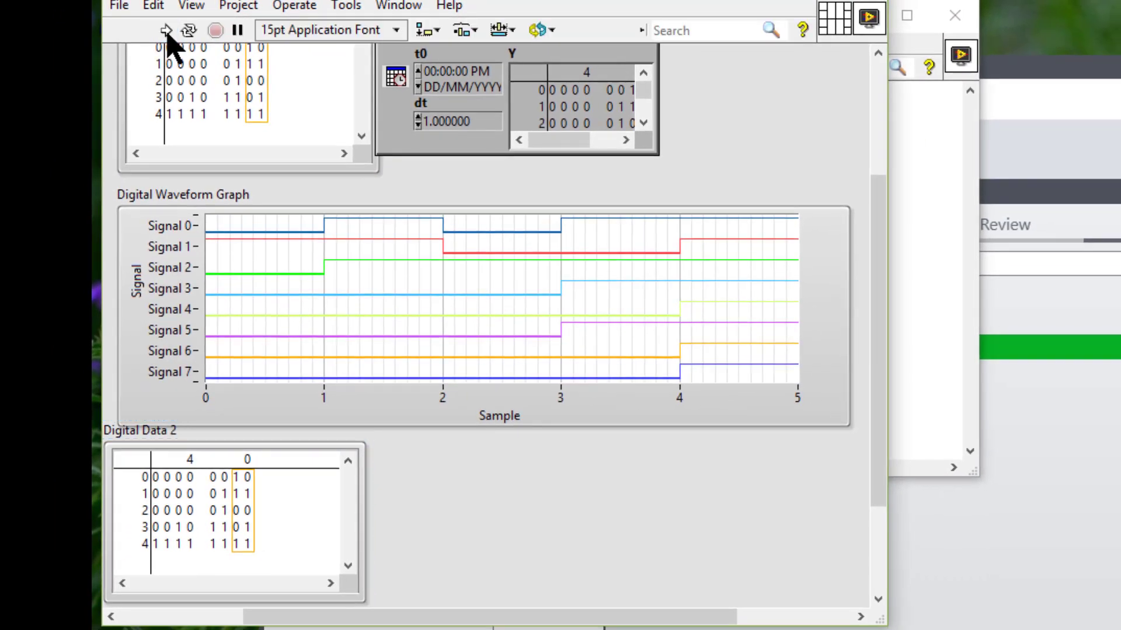
pyautogui.click(298, 337)
pyautogui.click(455, 158)
pyautogui.click(278, 507)
pyautogui.press('Escape')
pyautogui.click(278, 502)
pyautogui.click(662, 262)
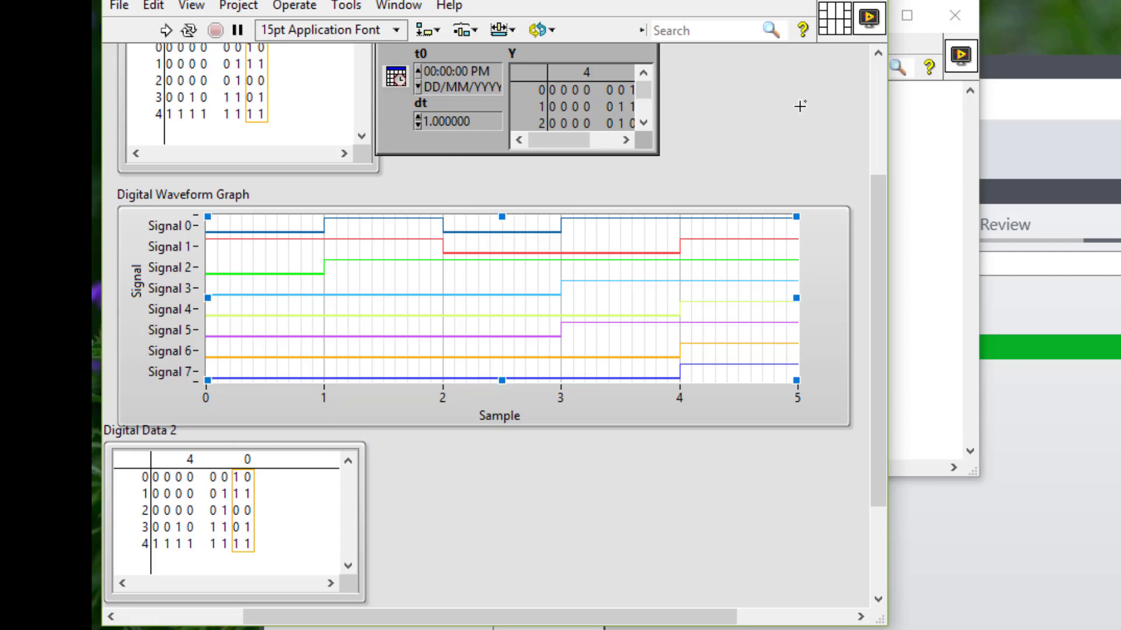
pyautogui.click(877, 53)
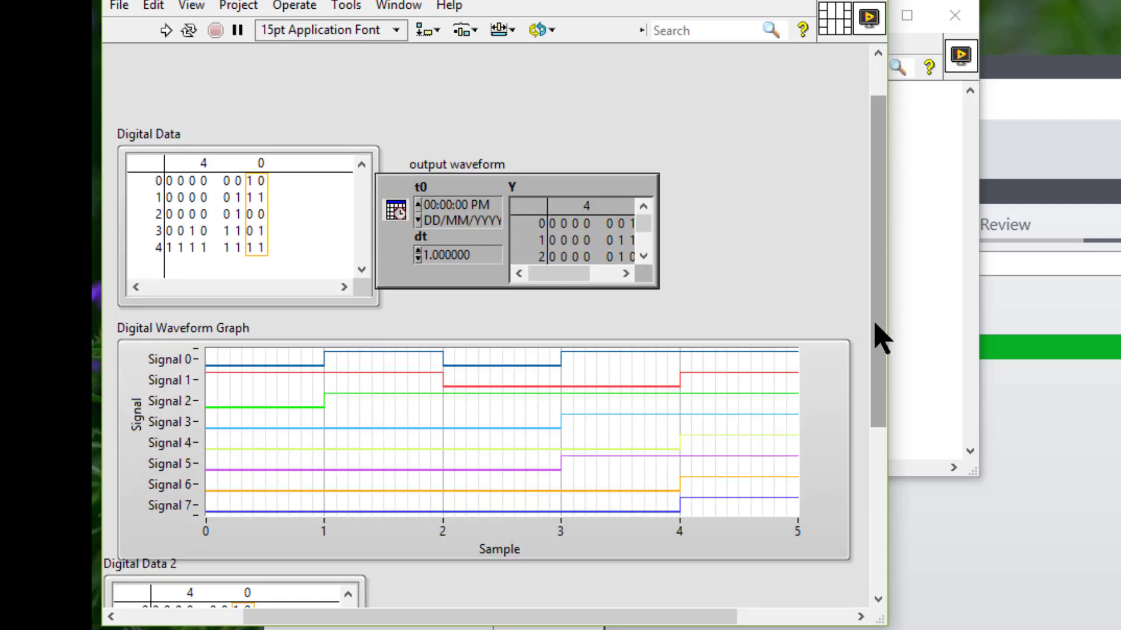
# - Move Digital Data 2 up beside output waveform and widen the front panel window
pyautogui.click(488, 537)
pyautogui.click(330, 582)
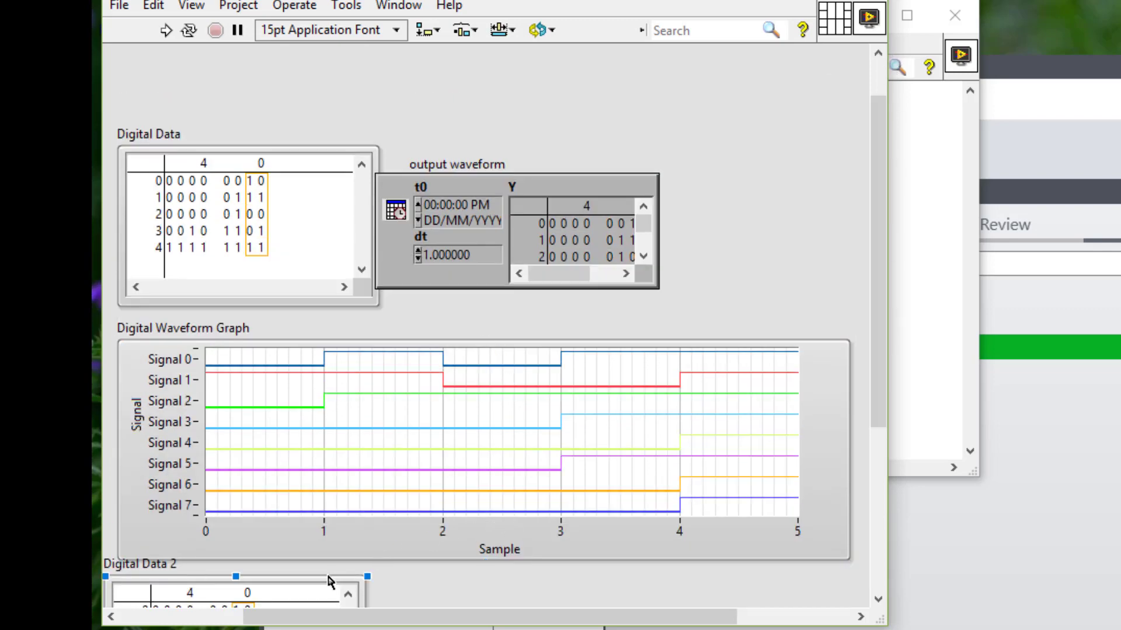
pyautogui.moveTo(326, 579); pyautogui.dragTo(880, 167)
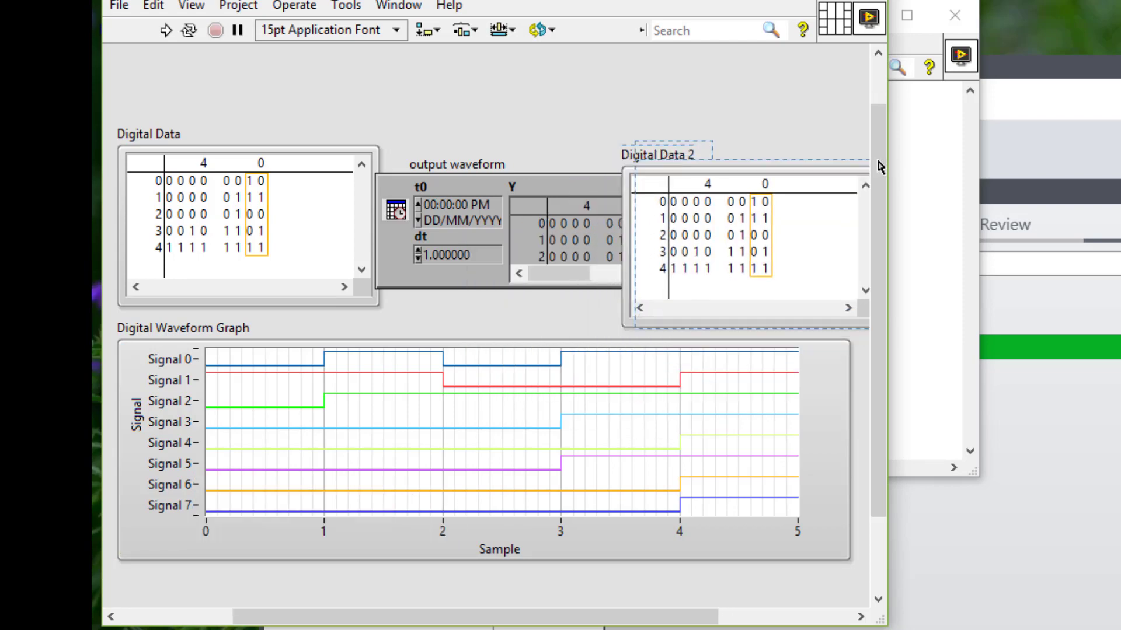
pyautogui.hotkey('ctrl', 'z')
pyautogui.moveTo(602, 158)
pyautogui.mouseDown()
pyautogui.moveTo(830, 183)
pyautogui.moveTo(825, 172)
pyautogui.mouseUp()
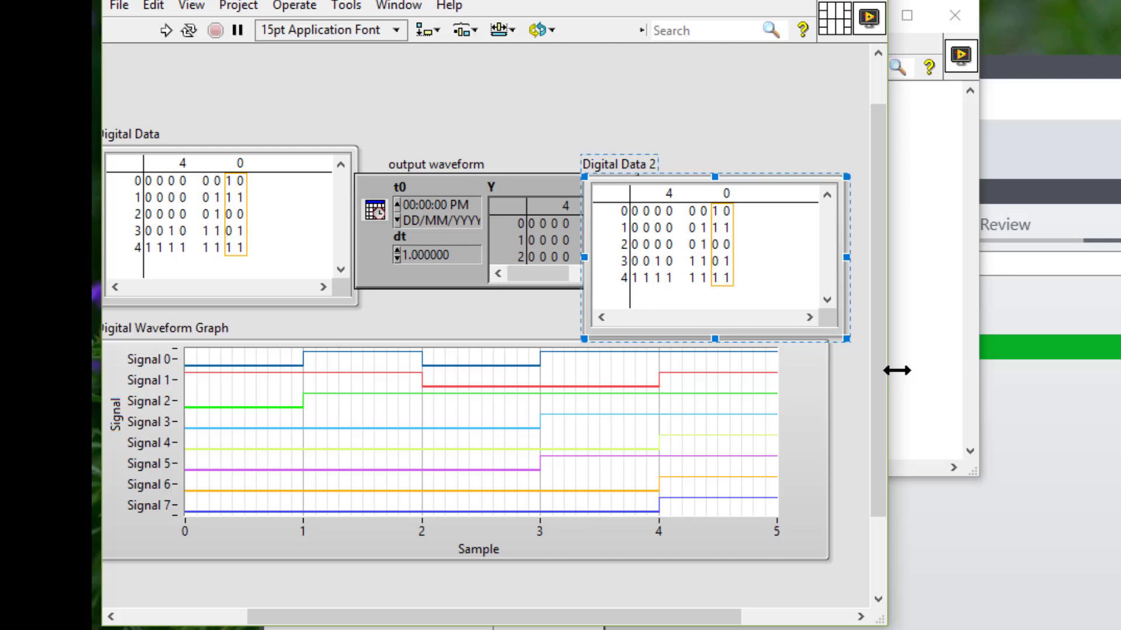
pyautogui.moveTo(896, 372); pyautogui.dragTo(1064, 371)
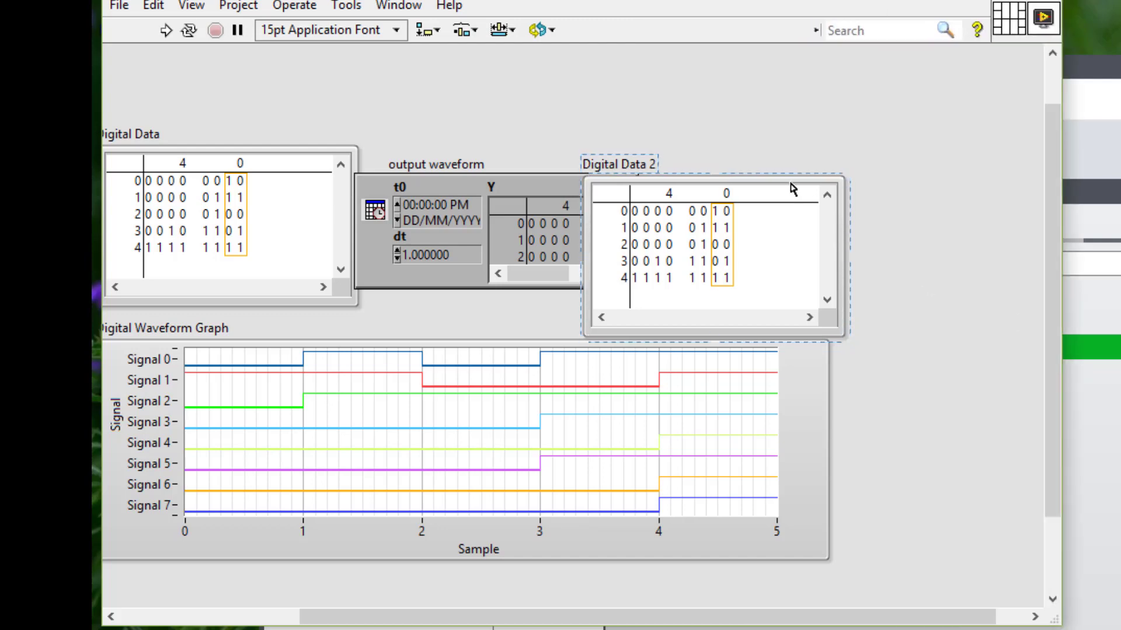
pyautogui.moveTo(792, 190); pyautogui.dragTo(856, 171)
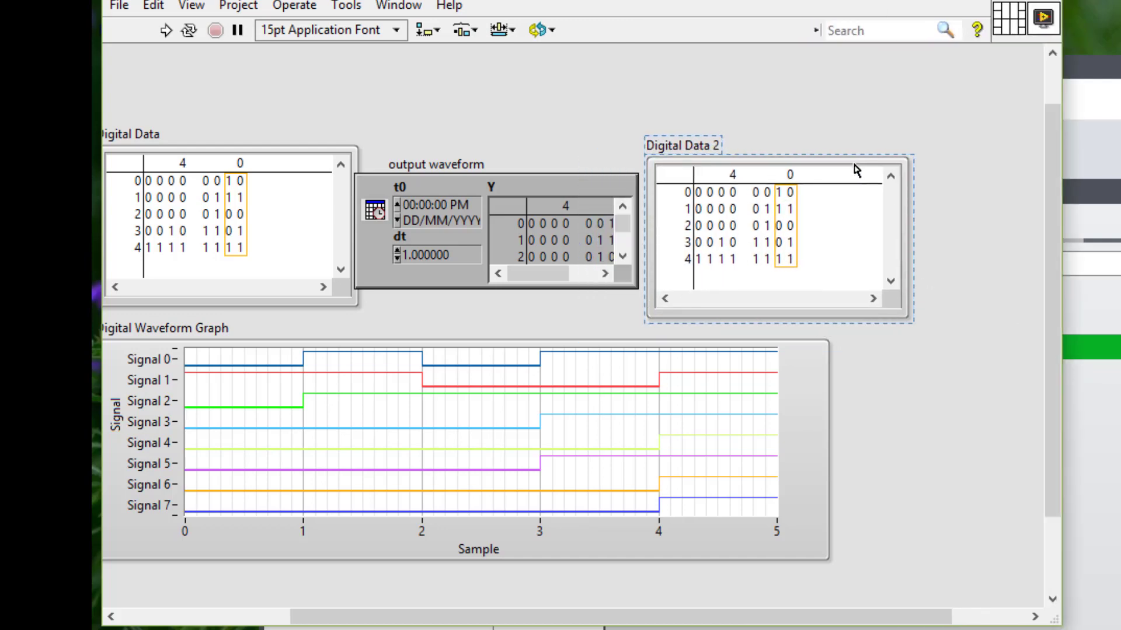
# - Enlarge the Y array and output waveform cluster, then marquee-select the data controls
pyautogui.click(560, 237)
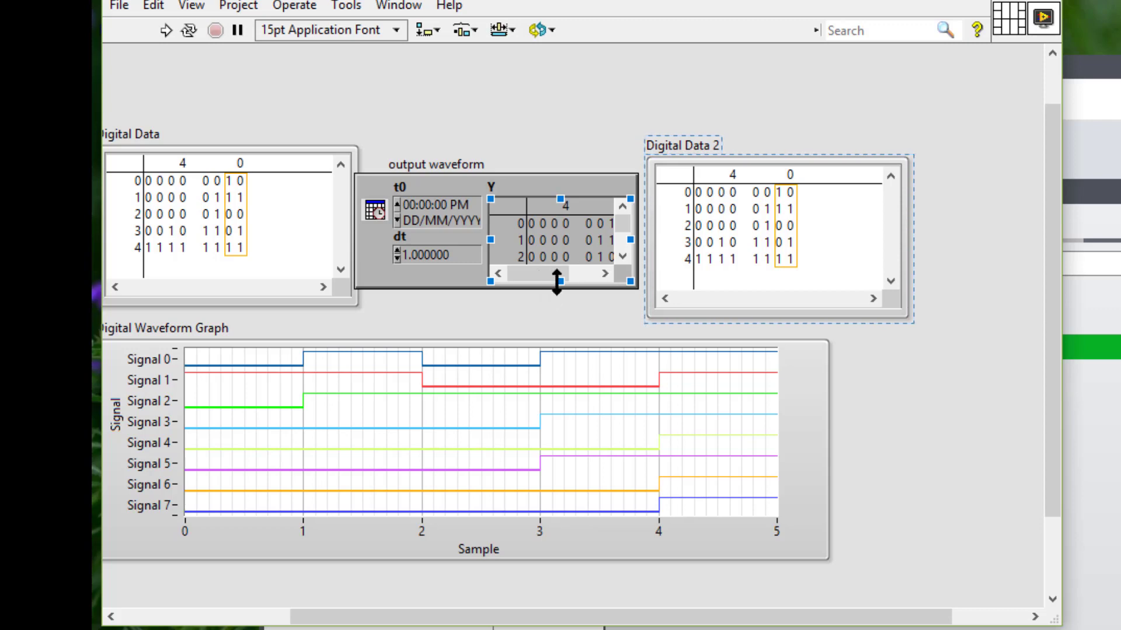
pyautogui.moveTo(559, 280); pyautogui.dragTo(559, 314)
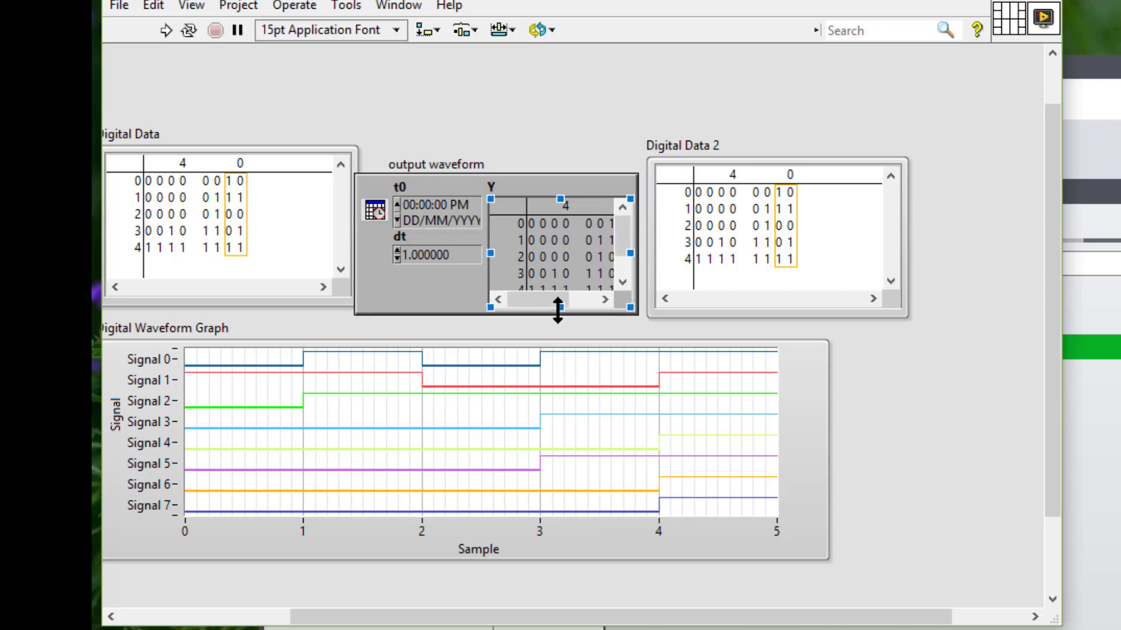
pyautogui.click(505, 179)
pyautogui.moveTo(496, 175); pyautogui.dragTo(500, 138)
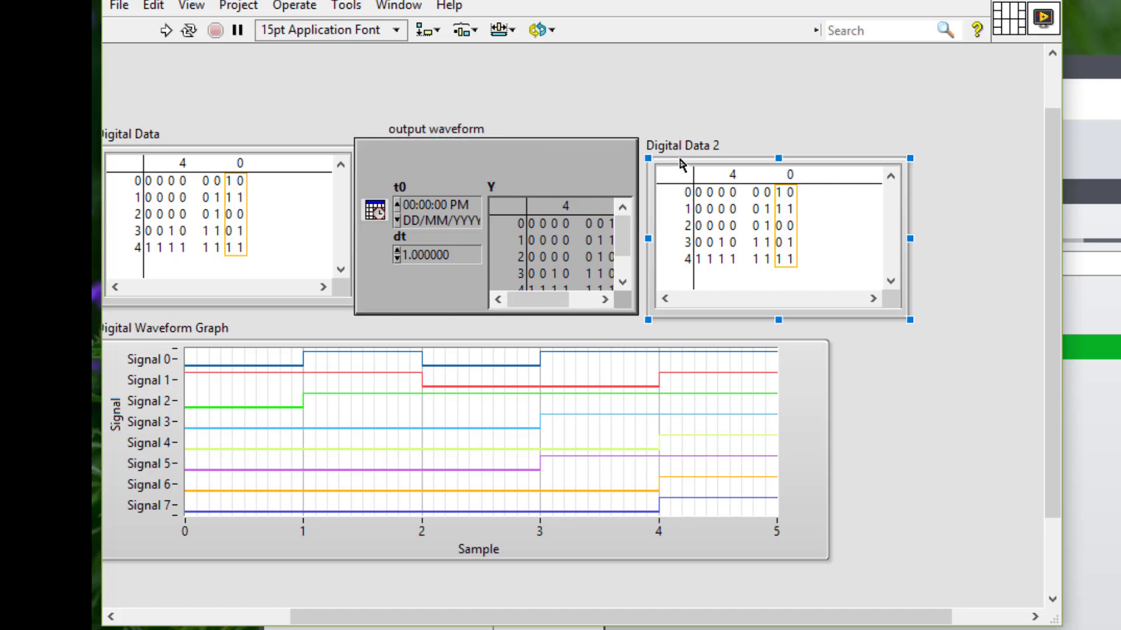
pyautogui.moveTo(684, 167); pyautogui.dragTo(724, 164)
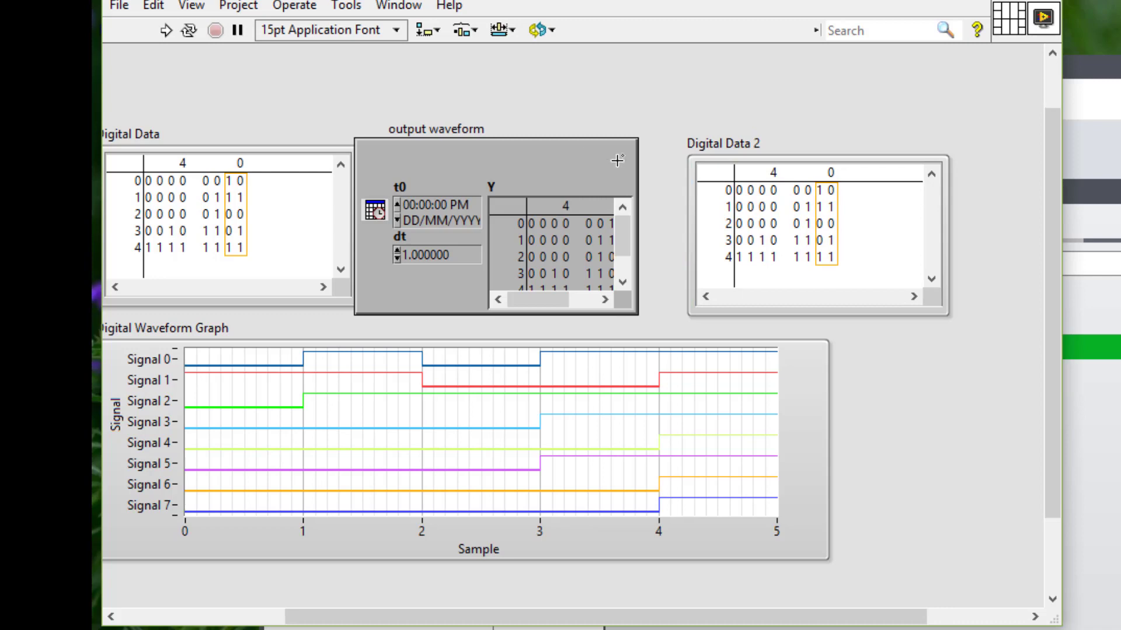
pyautogui.moveTo(339, 112); pyautogui.dragTo(760, 338)
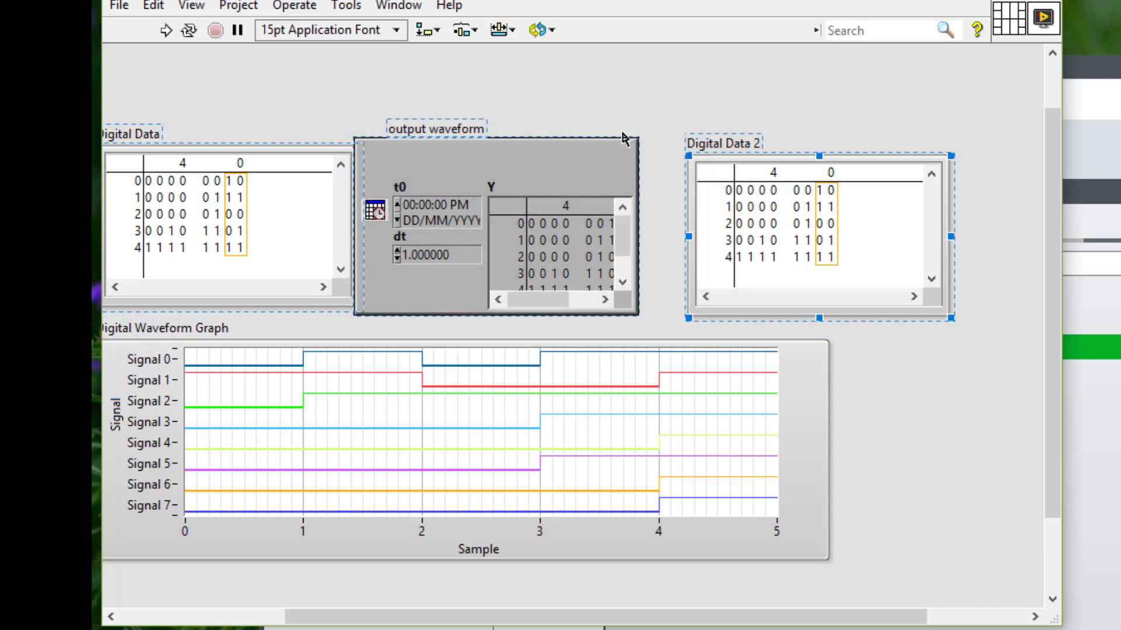
# - Align the three controls by Top Edges and apply Horizontal Compress distribution
pyautogui.click(427, 29)
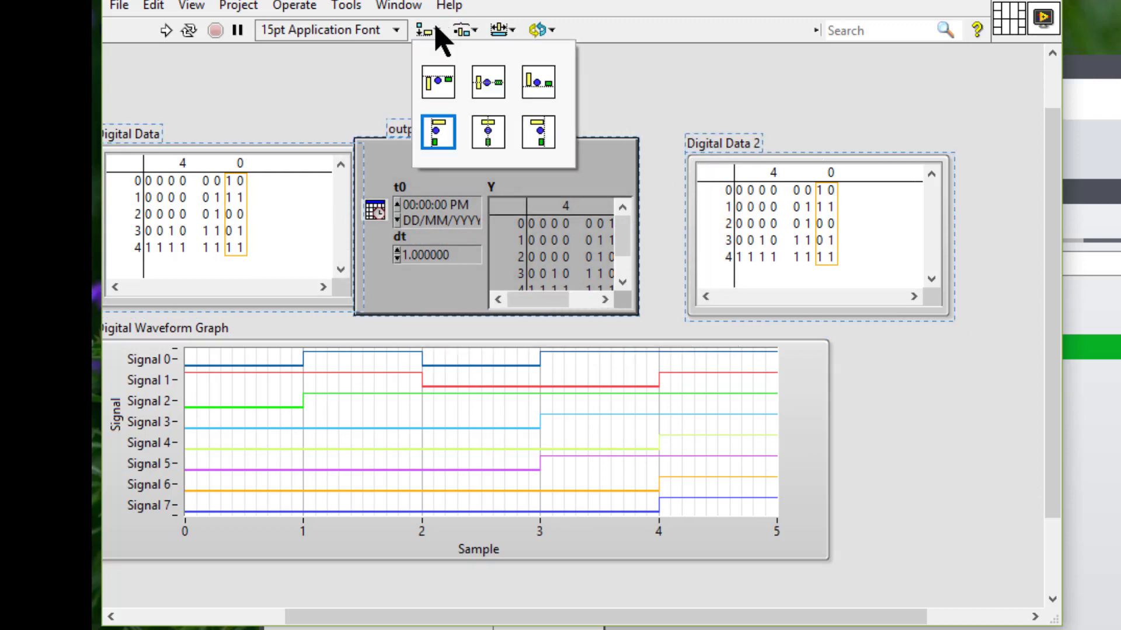
pyautogui.click(436, 77)
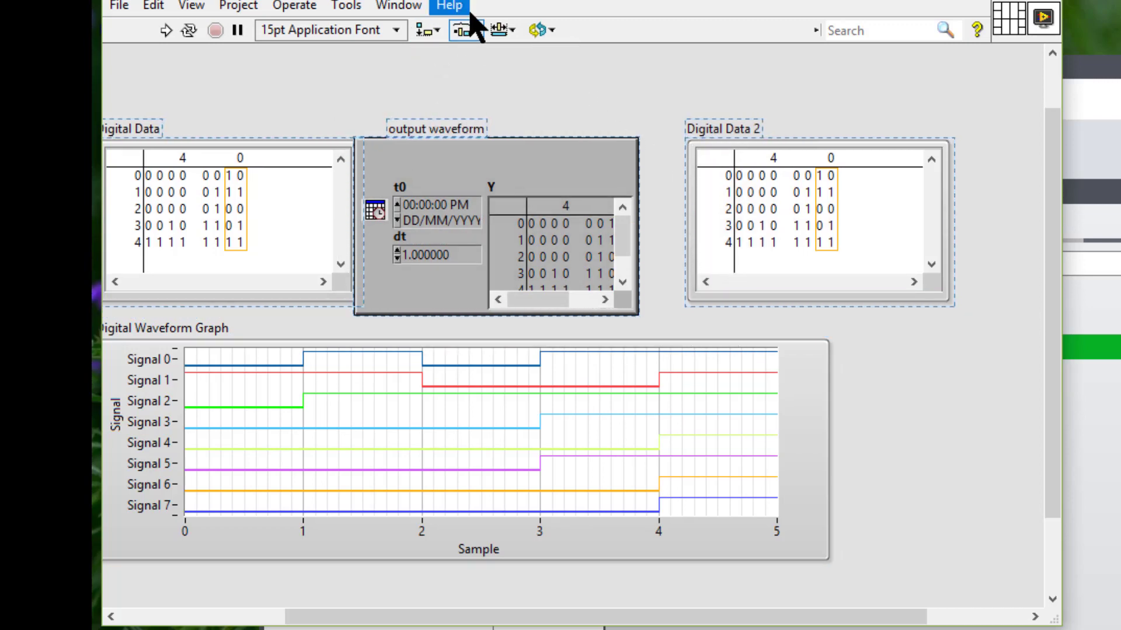
pyautogui.click(465, 30)
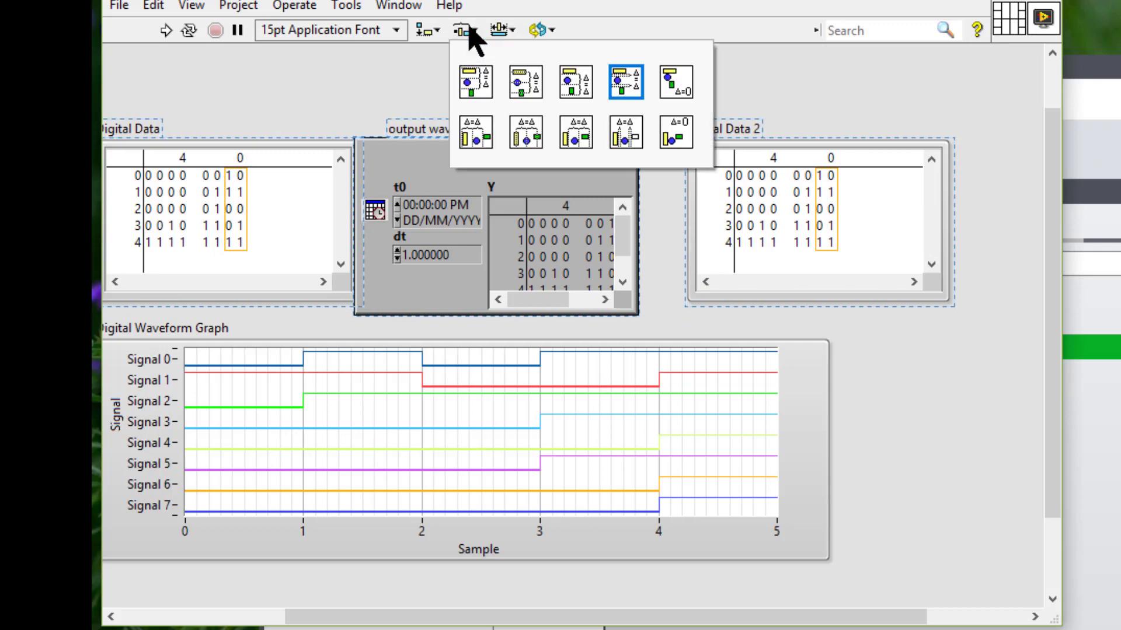
pyautogui.click(675, 132)
pyautogui.click(611, 110)
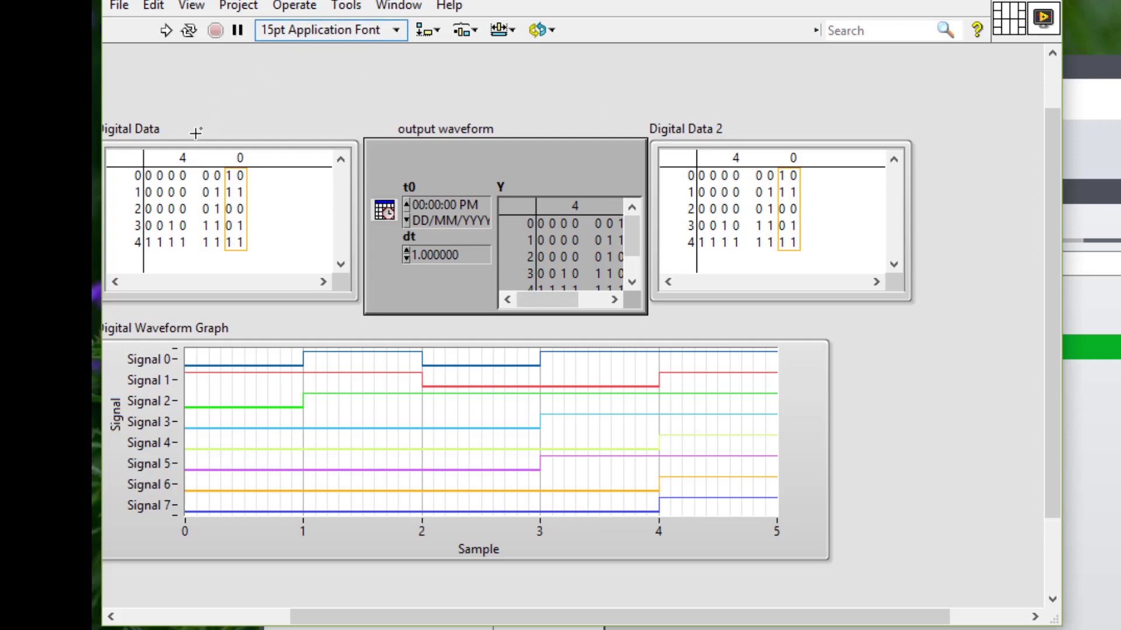
pyautogui.click(239, 165)
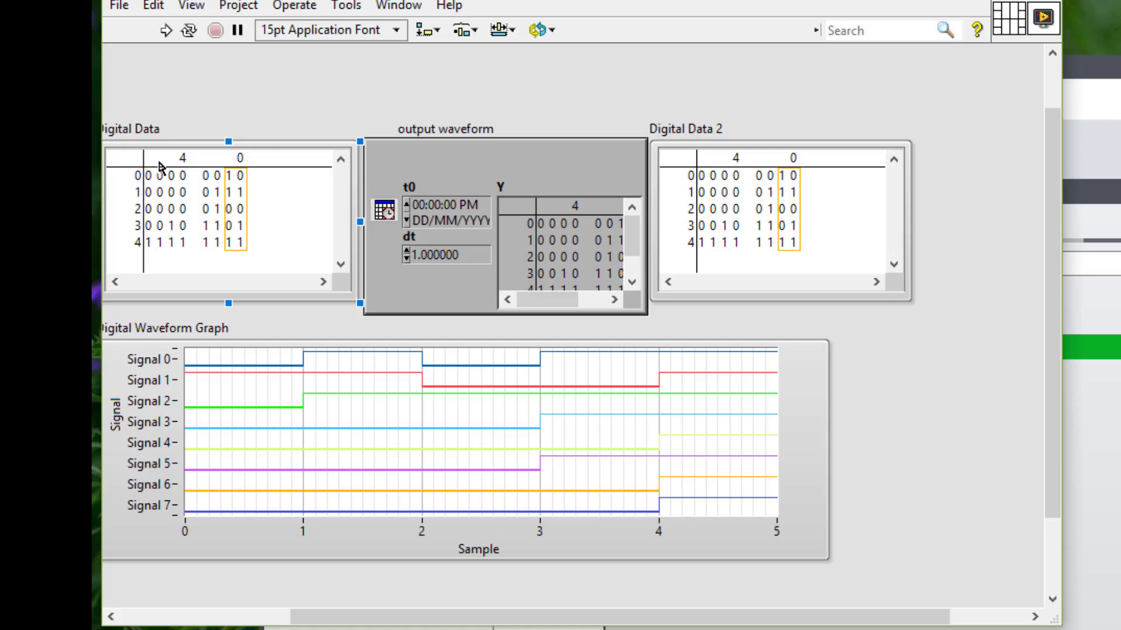
# - Insert an extra bit column and an empty sample row in Digital Data
pyautogui.rightClick(160, 166)
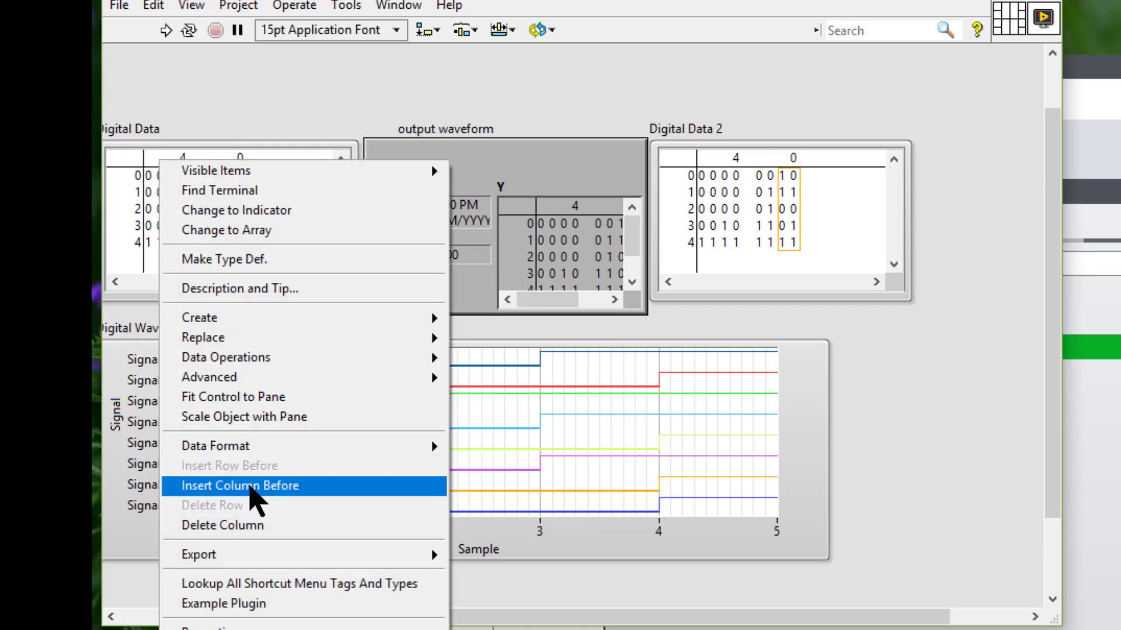
pyautogui.click(256, 487)
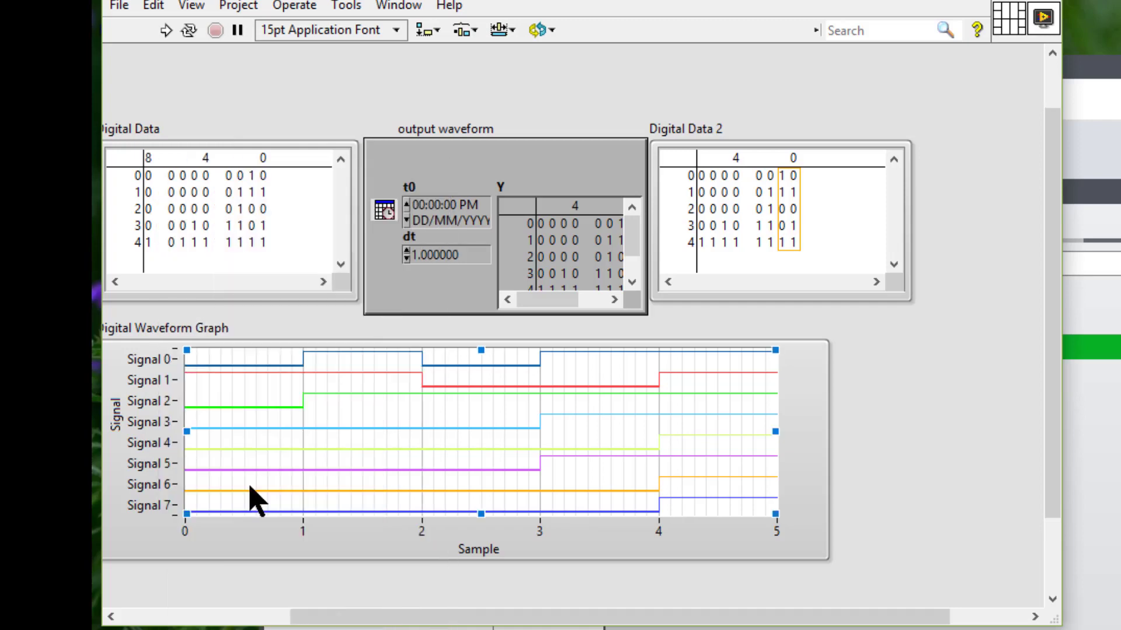
pyautogui.click(135, 245)
pyautogui.rightClick(136, 247)
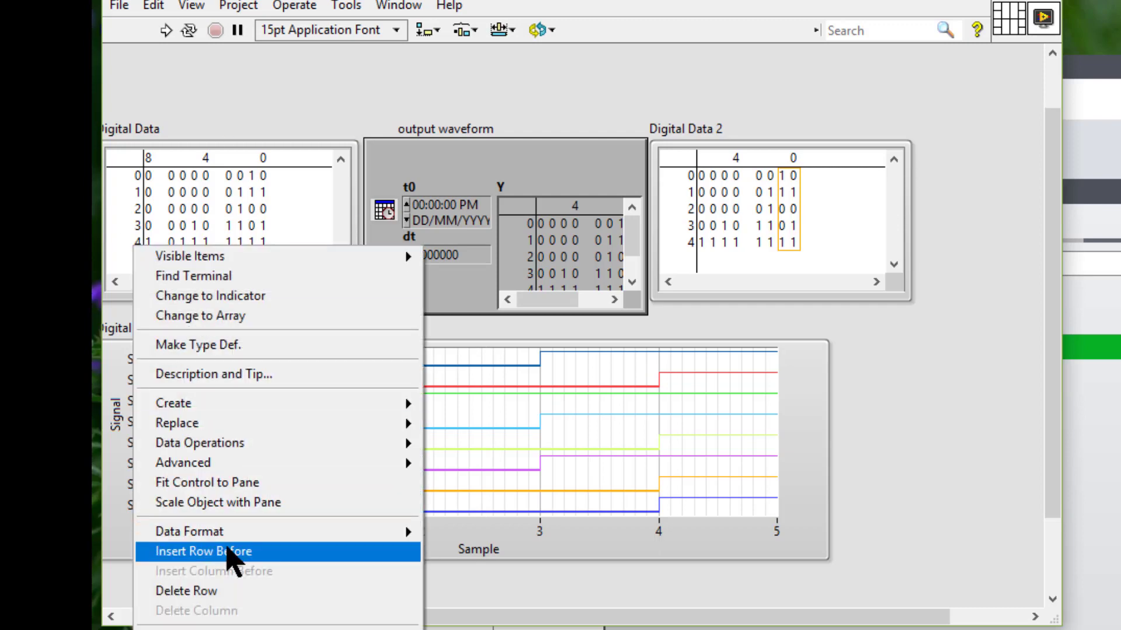
pyautogui.click(229, 551)
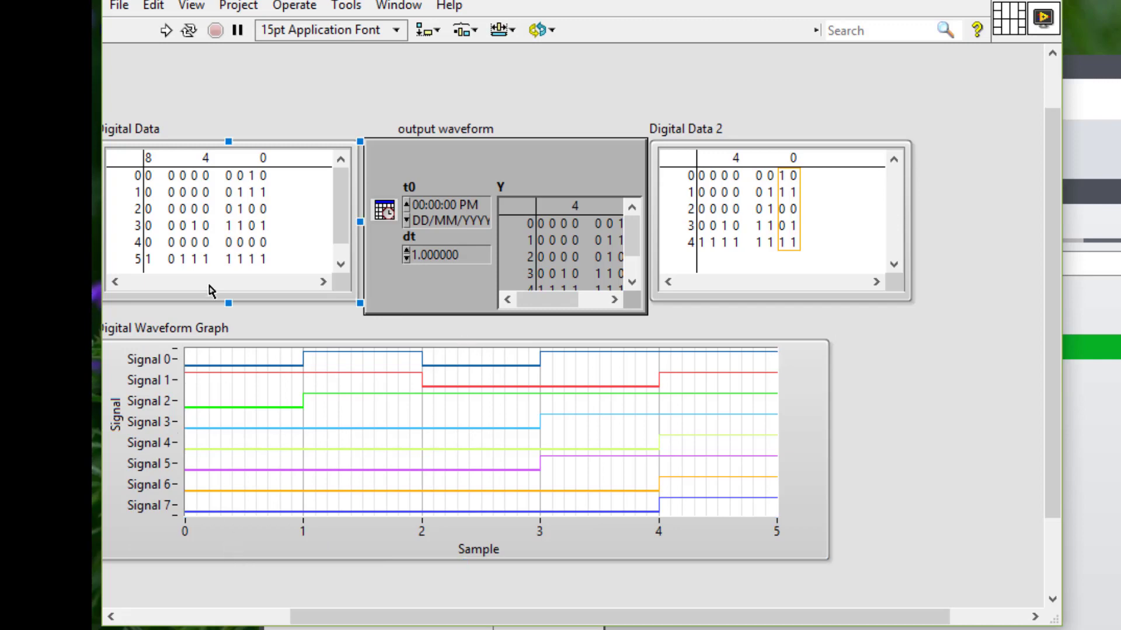
# - Delete the extra bit column and the sixth sample, 0111 1111
pyautogui.click(146, 160)
pyautogui.rightClick(148, 161)
pyautogui.moveTo(188, 313)
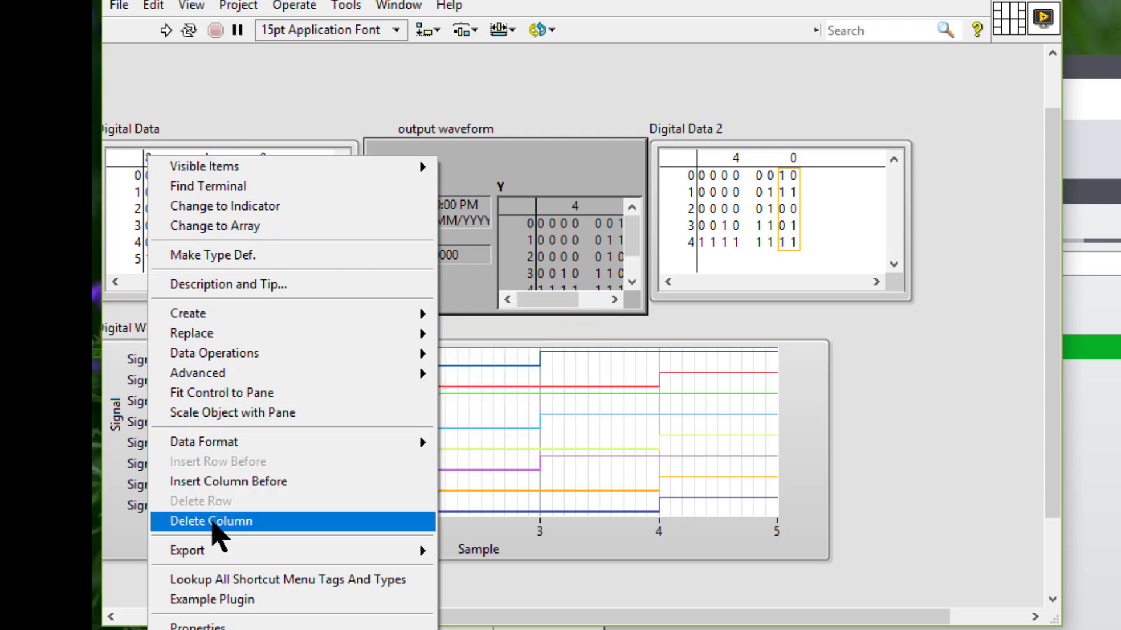
pyautogui.click(217, 522)
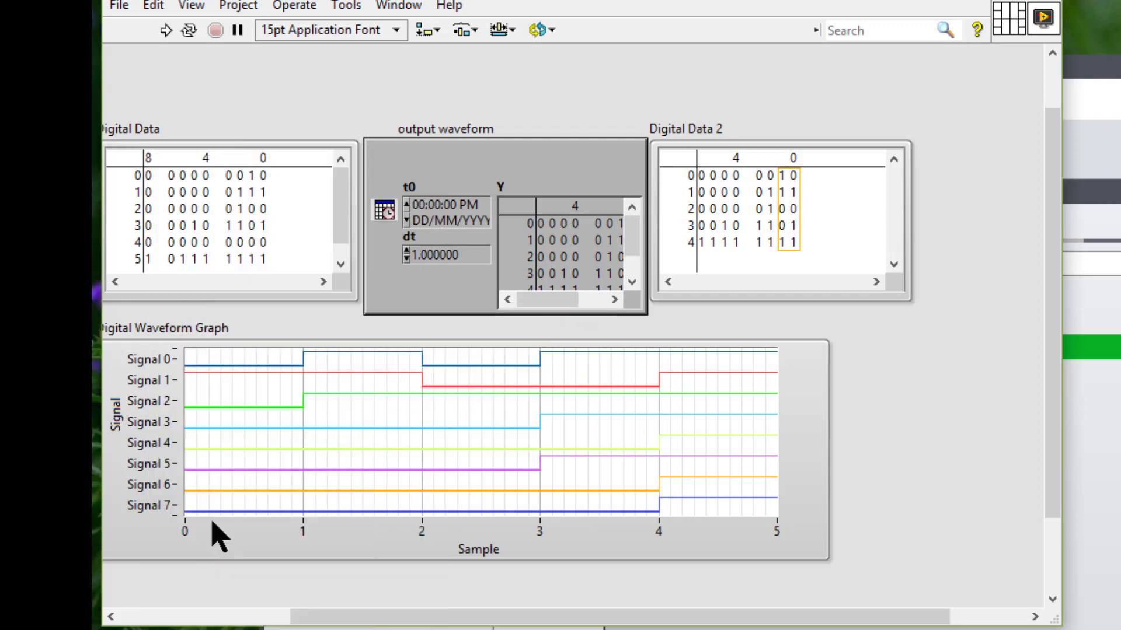
pyautogui.click(138, 259)
pyautogui.rightClick(137, 259)
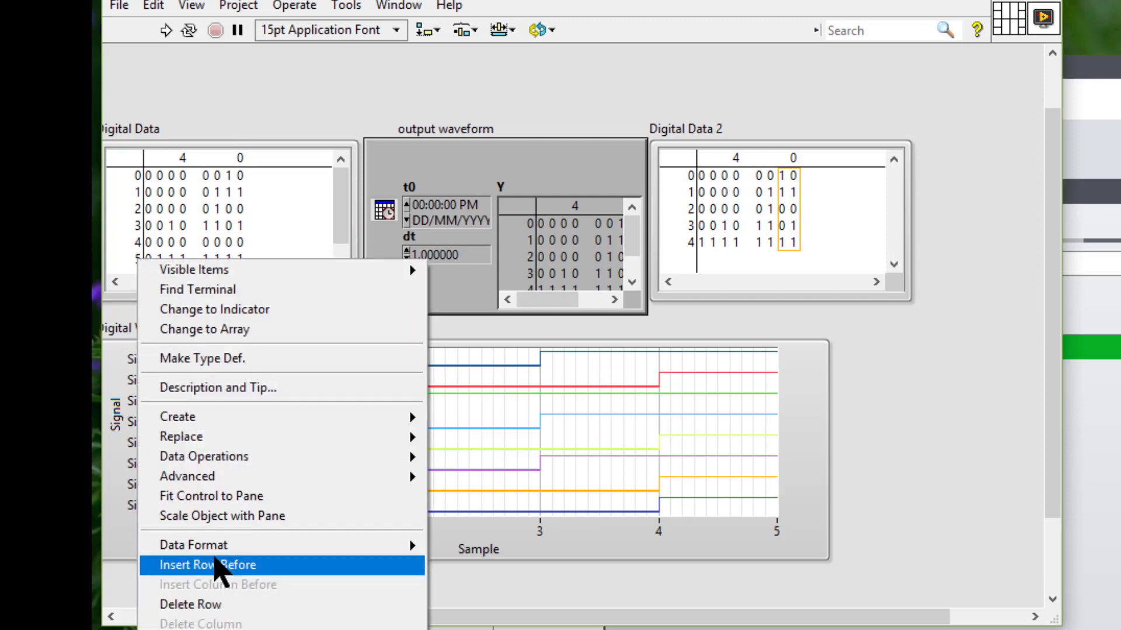
pyautogui.click(216, 606)
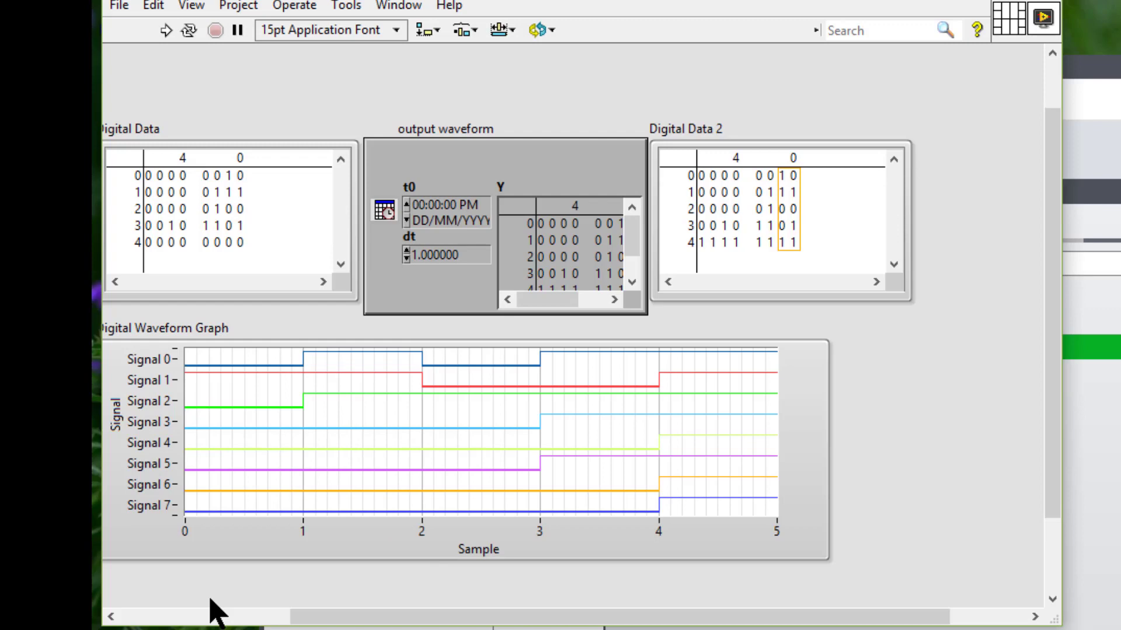
# - Cut the first Digital Data sample, 0000 0010, via Data Operations
pyautogui.click(185, 492)
pyautogui.click(169, 268)
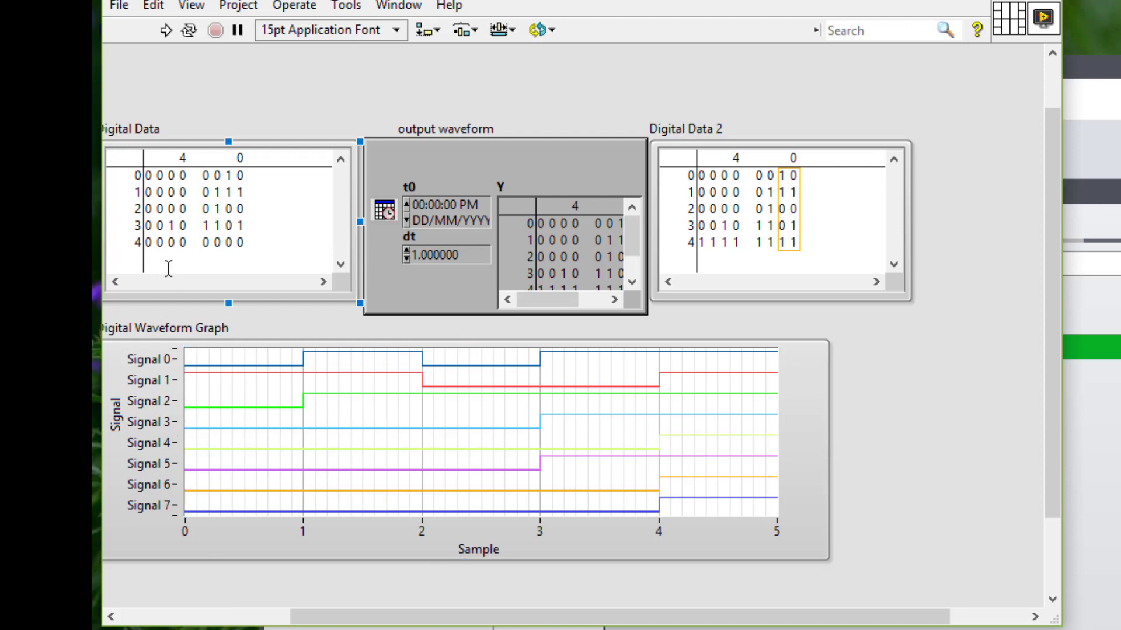
pyautogui.click(177, 228)
pyautogui.click(147, 180)
pyautogui.moveTo(147, 178); pyautogui.dragTo(250, 179)
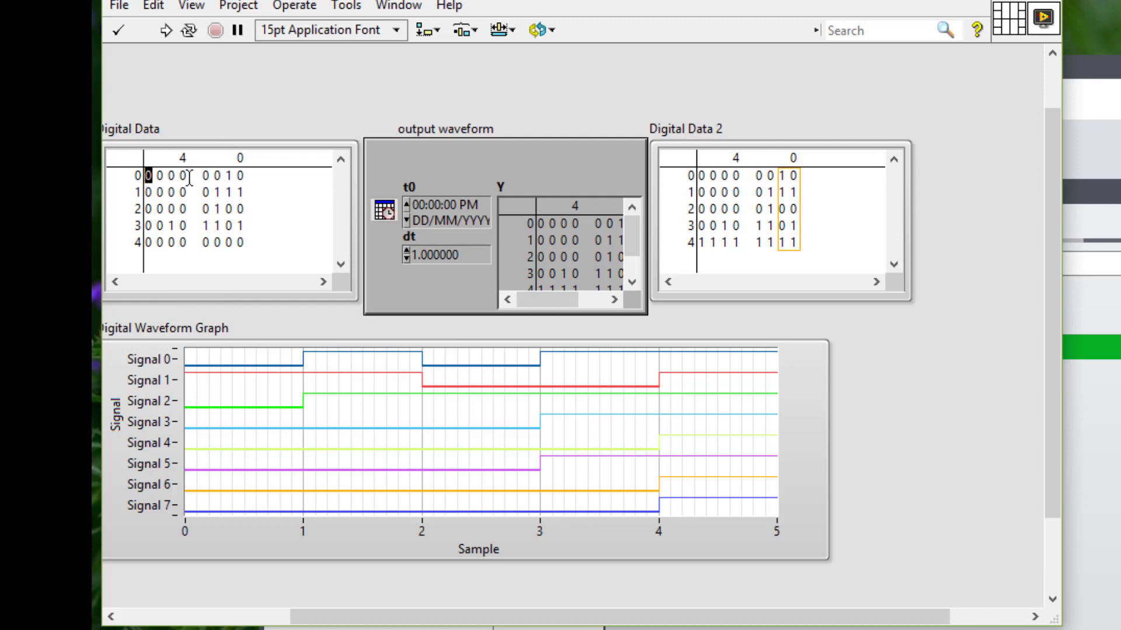
pyautogui.rightClick(236, 178)
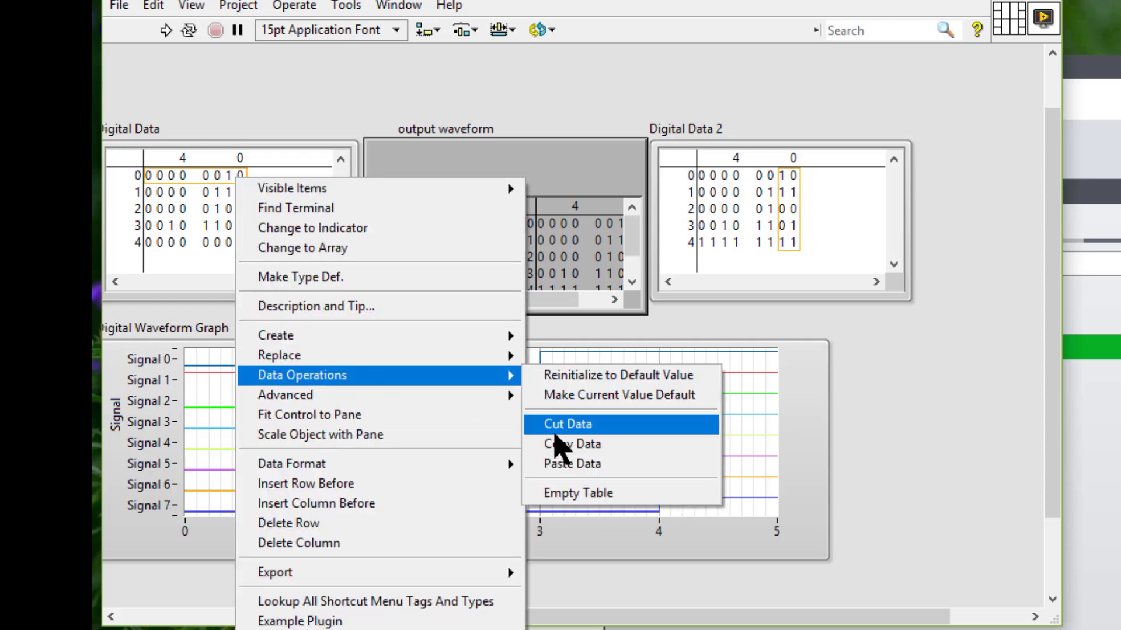
pyautogui.moveTo(302, 376)
pyautogui.click(561, 427)
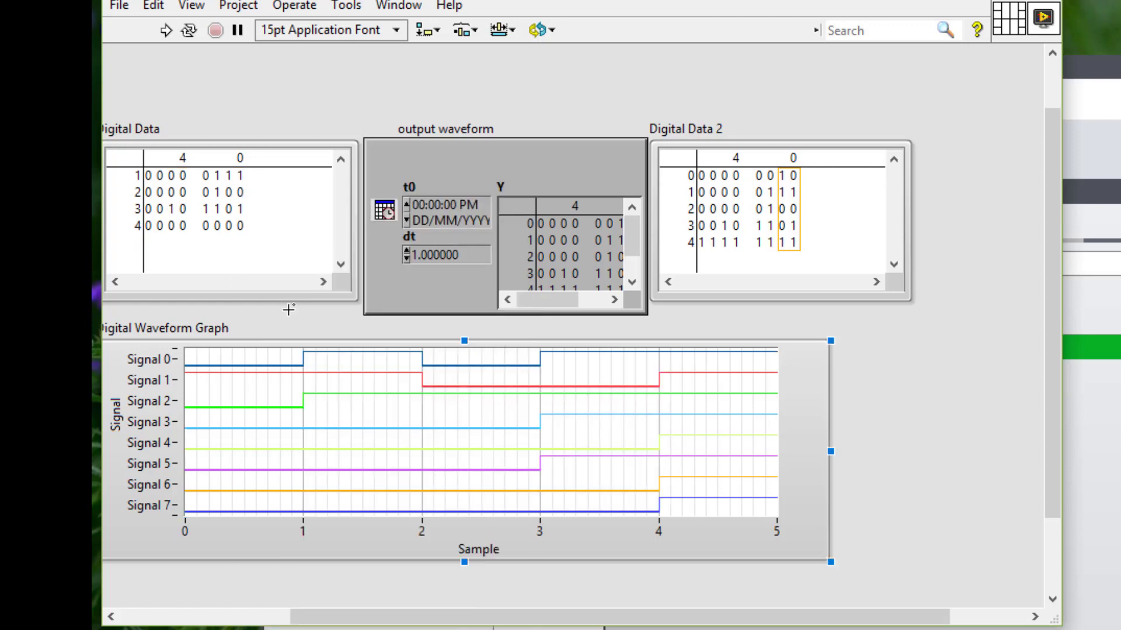
# - Paste the cut sample into the last row, replacing the all-zero sample
pyautogui.click(144, 226)
pyautogui.click(146, 226)
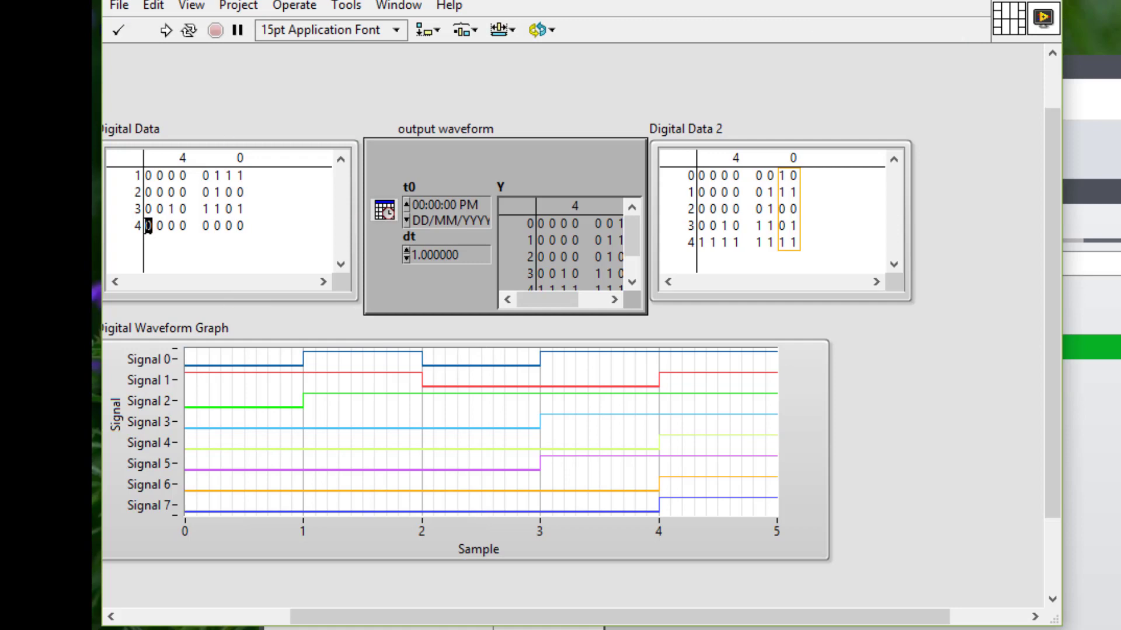
pyautogui.doubleClick(147, 226)
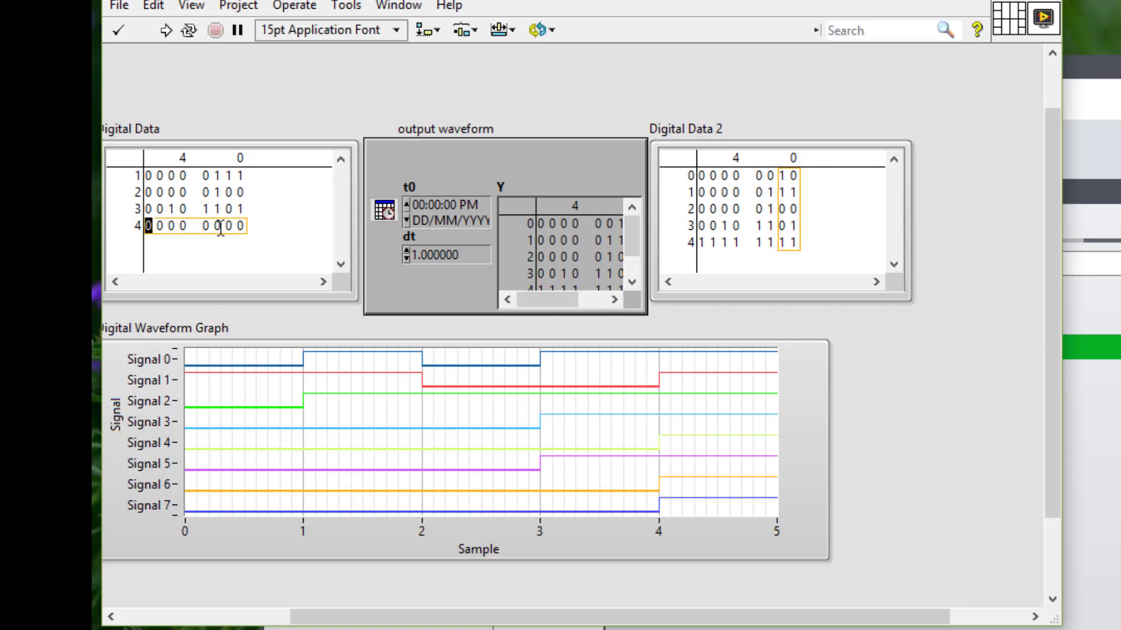
pyautogui.rightClick(221, 230)
pyautogui.moveTo(287, 424)
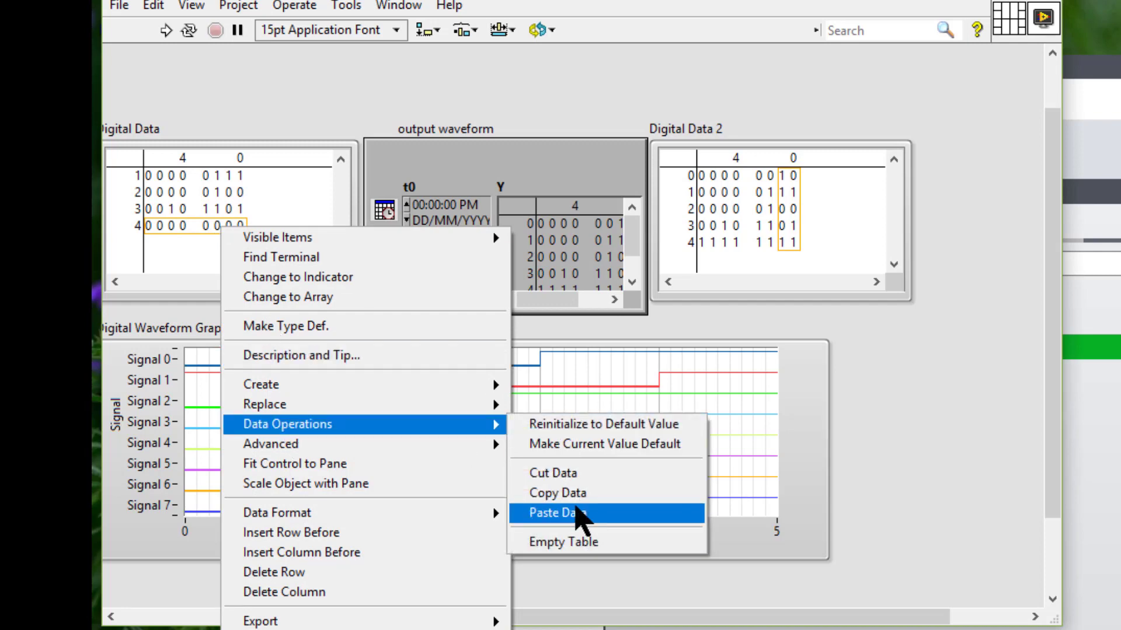
pyautogui.click(581, 520)
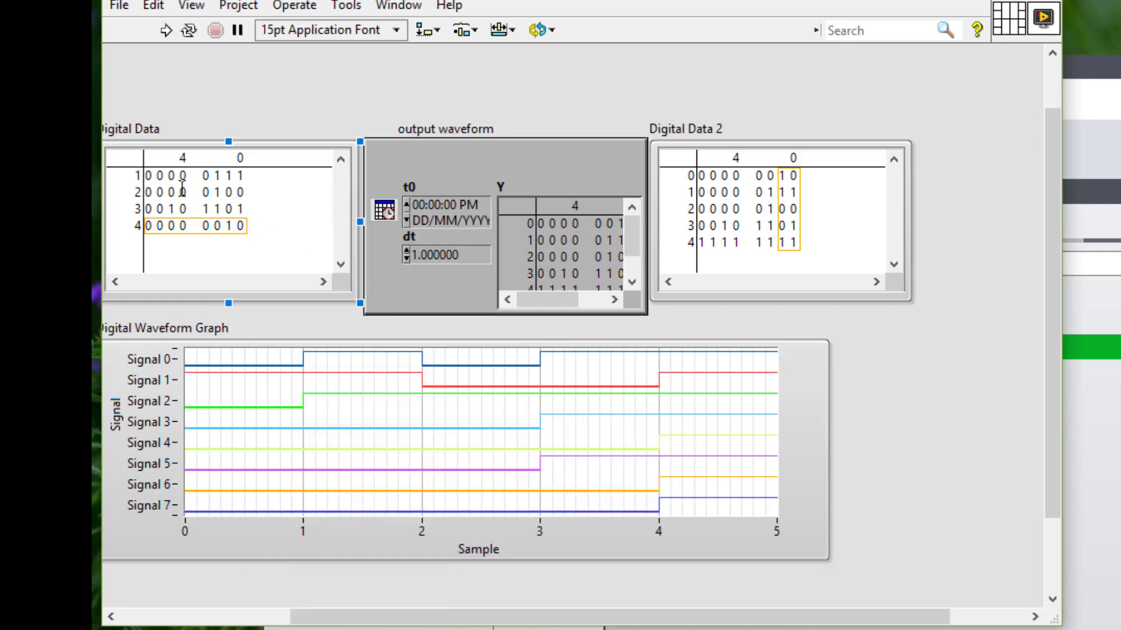
# - Copy the top Digital Data sample, 0000 0111, via Data Operations
pyautogui.click(143, 175)
pyautogui.click(148, 175)
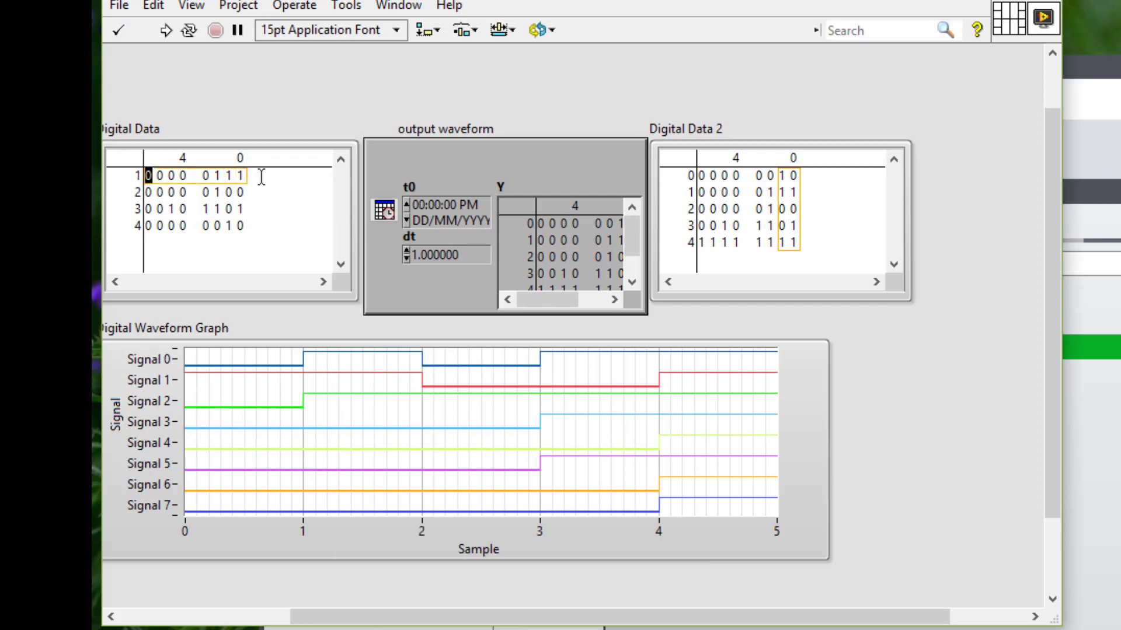
pyautogui.rightClick(228, 178)
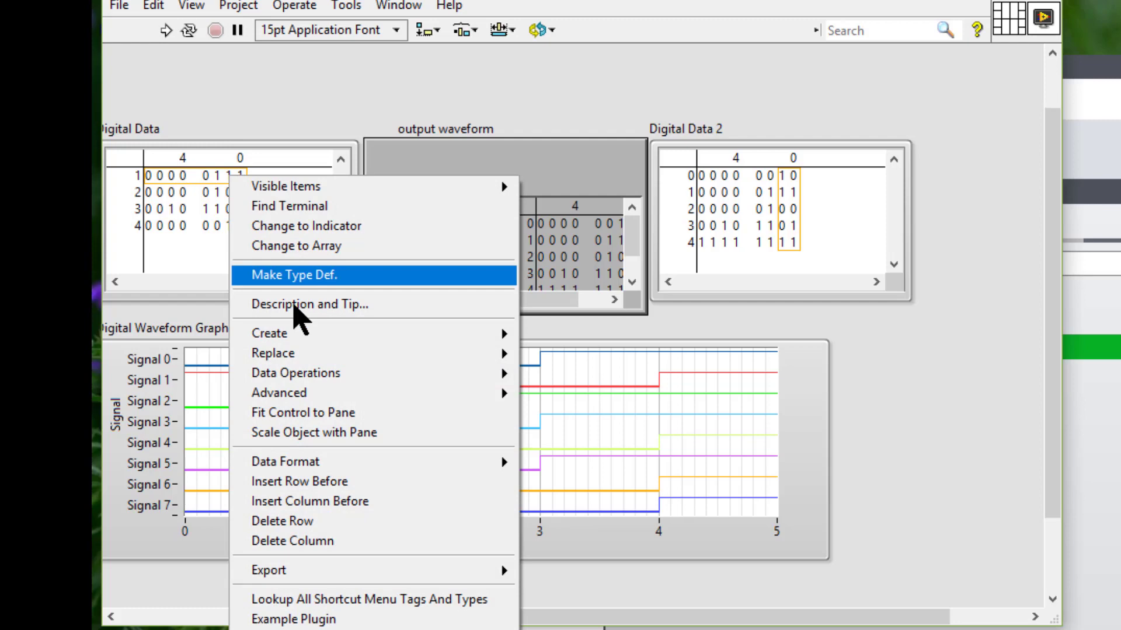
pyautogui.moveTo(296, 374)
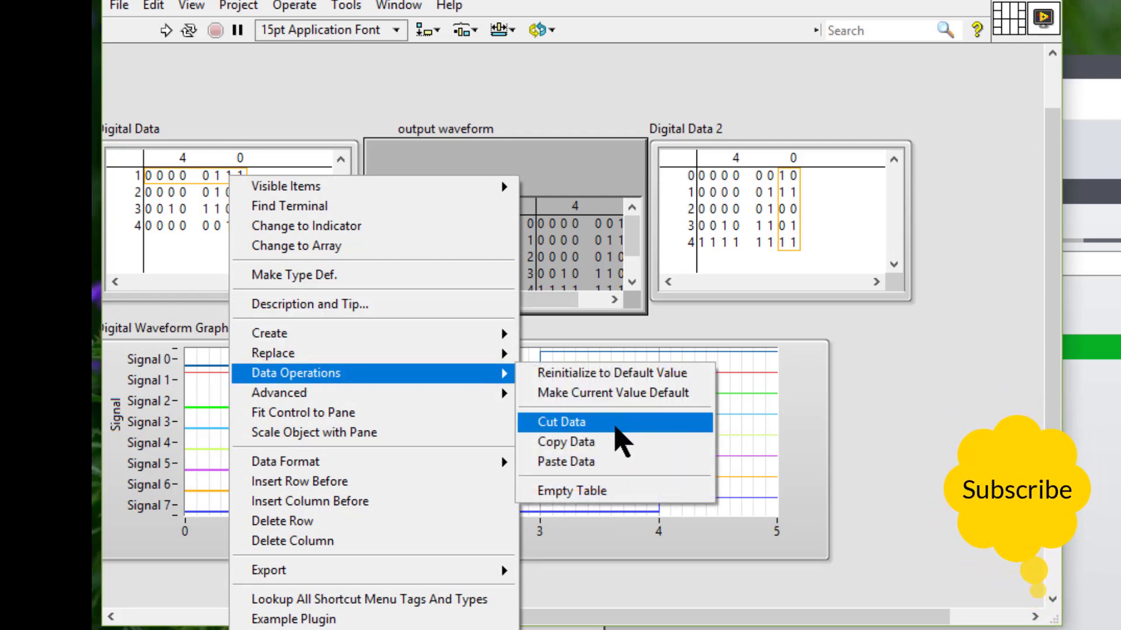
pyautogui.click(573, 452)
# - Paste the copied value into row 4 and clear the selection
pyautogui.click(147, 226)
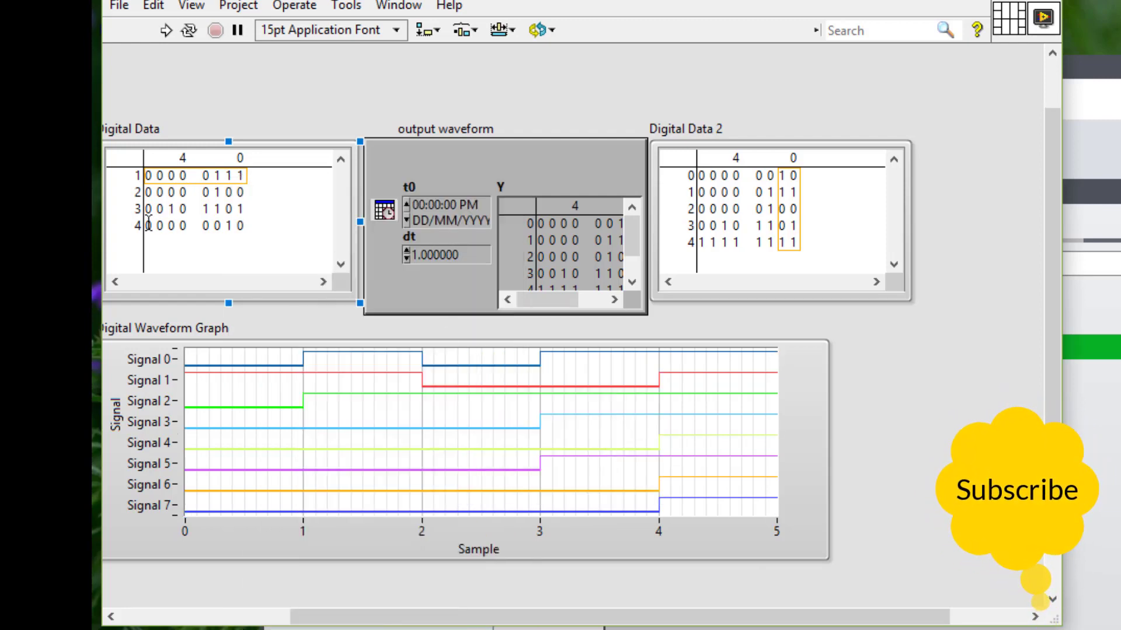
pyautogui.doubleClick(147, 227)
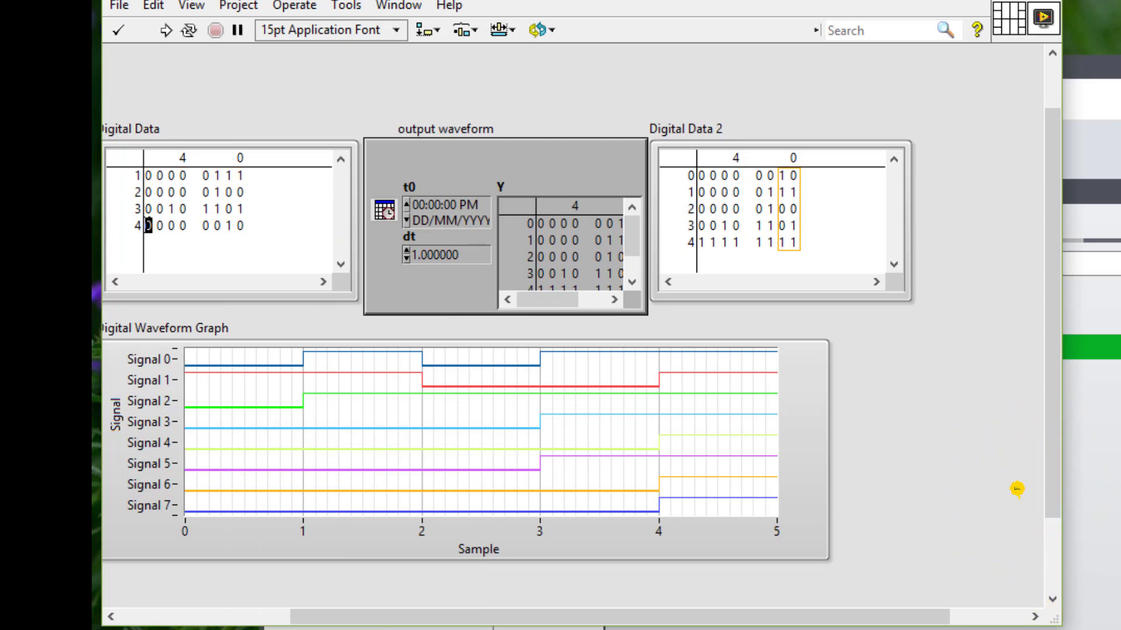
pyautogui.rightClick(226, 225)
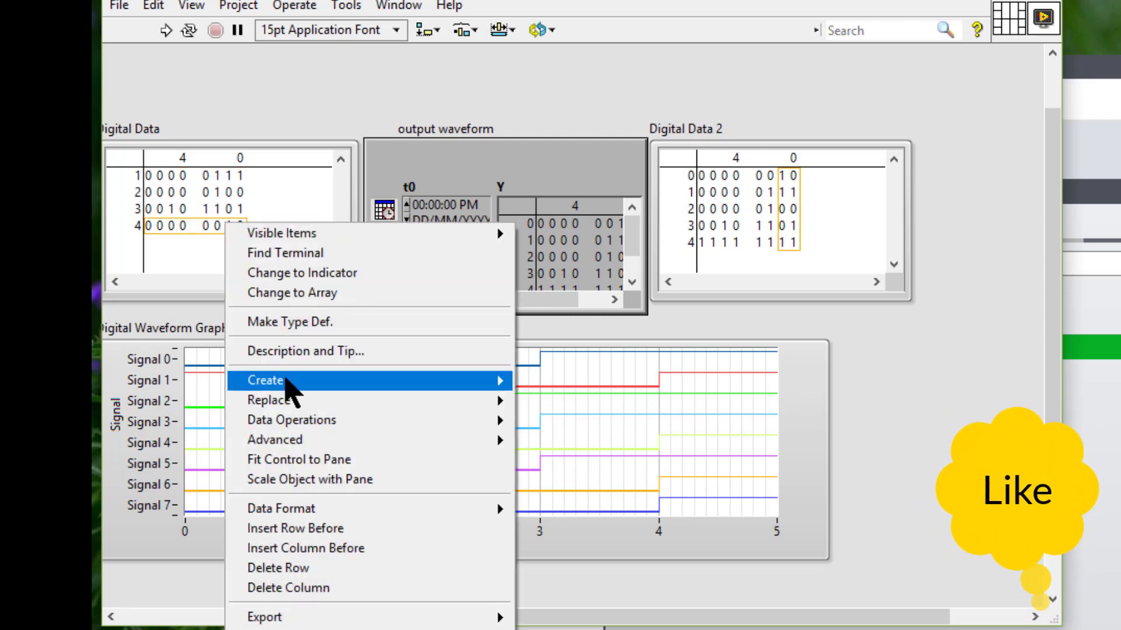
pyautogui.moveTo(291, 420)
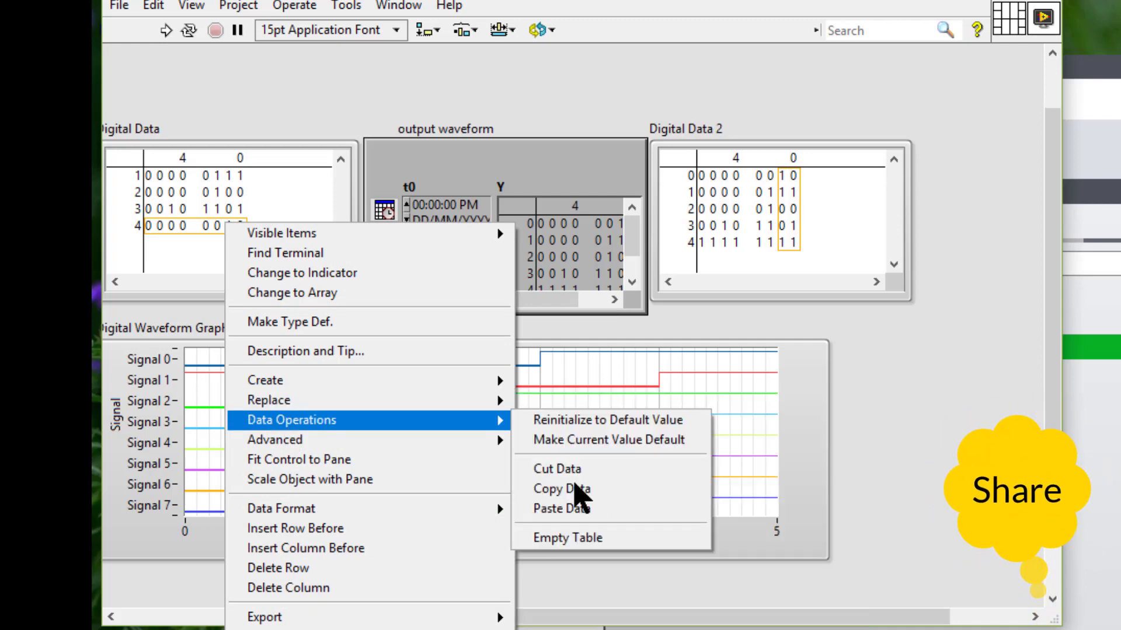
pyautogui.click(562, 509)
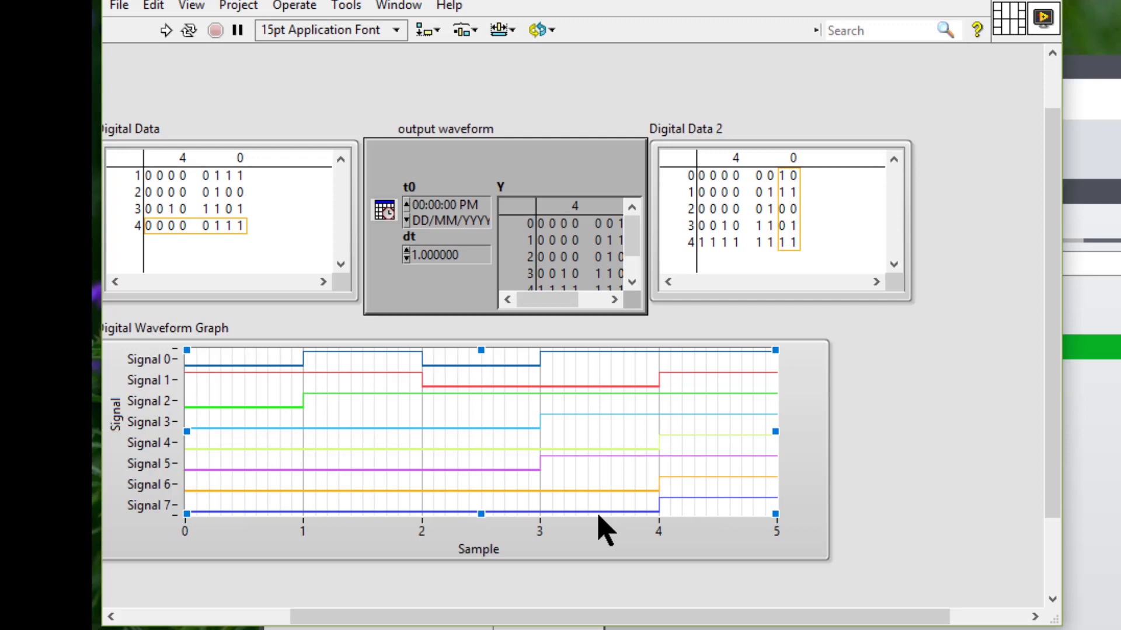
pyautogui.click(115, 207)
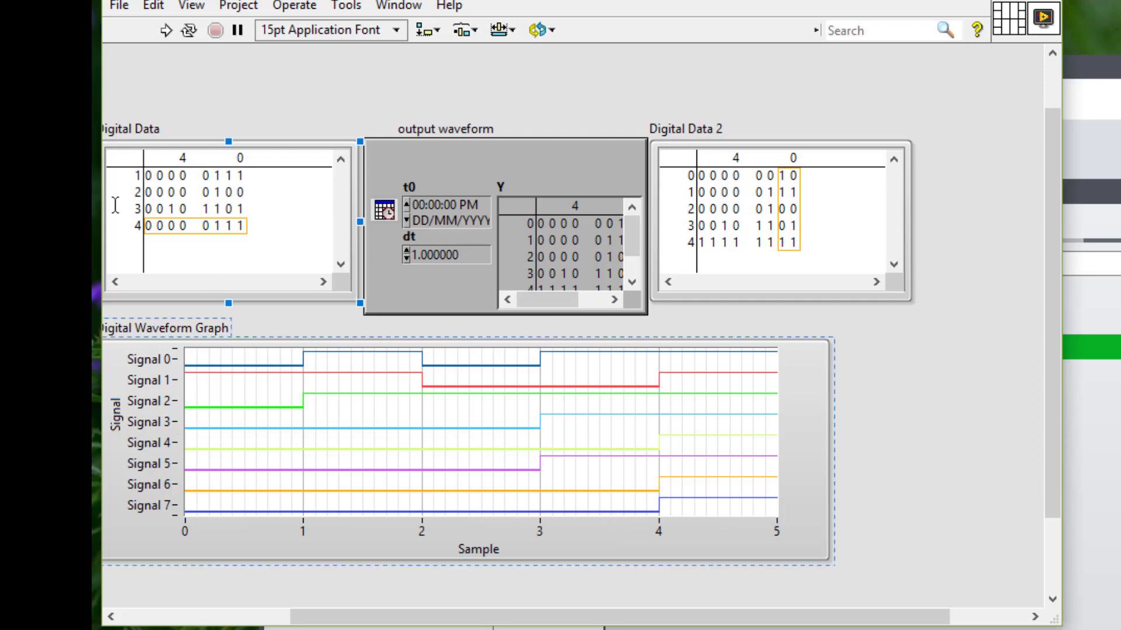
pyautogui.click(122, 207)
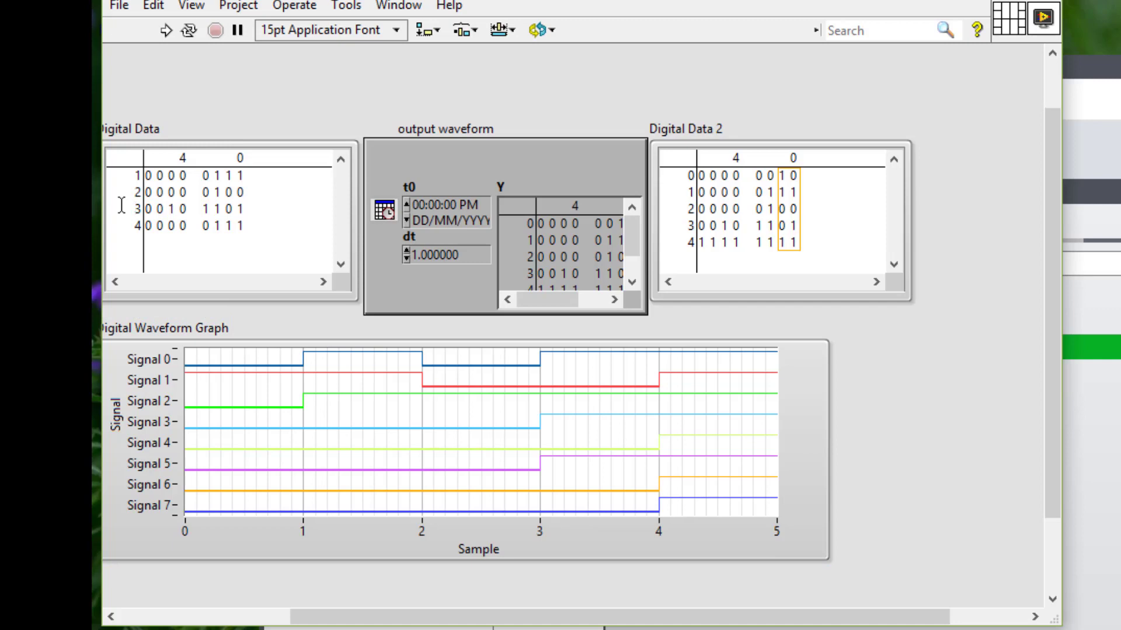
# - Switch Digital Data's format to octal, then hexadecimal, so rows read 07, 04, 2D, 07
pyautogui.rightClick(122, 207)
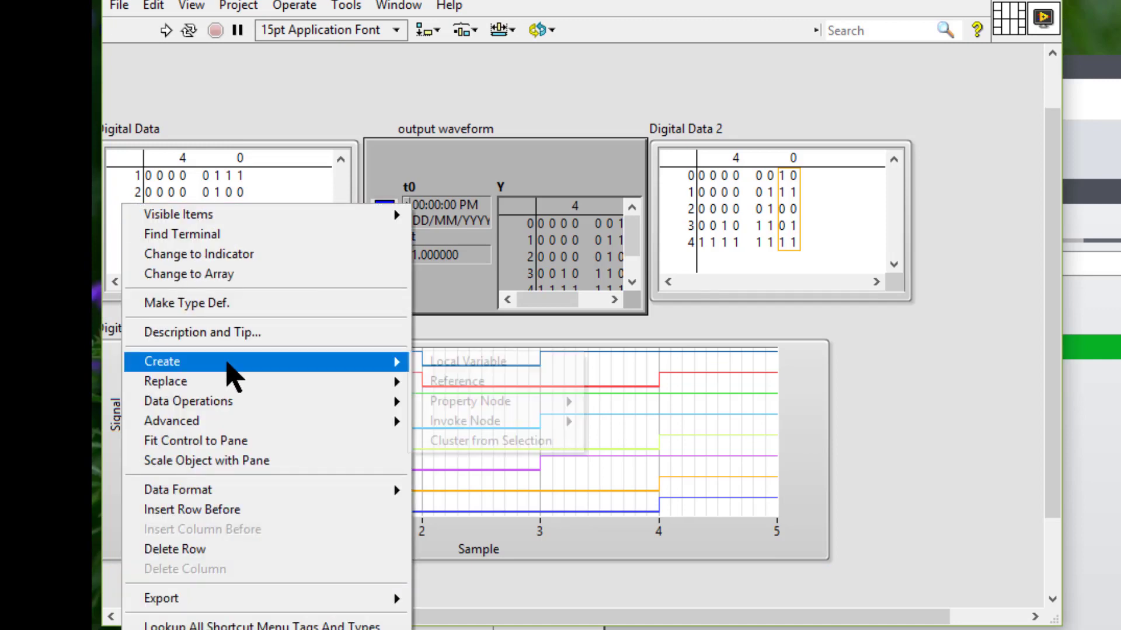
pyautogui.moveTo(178, 489)
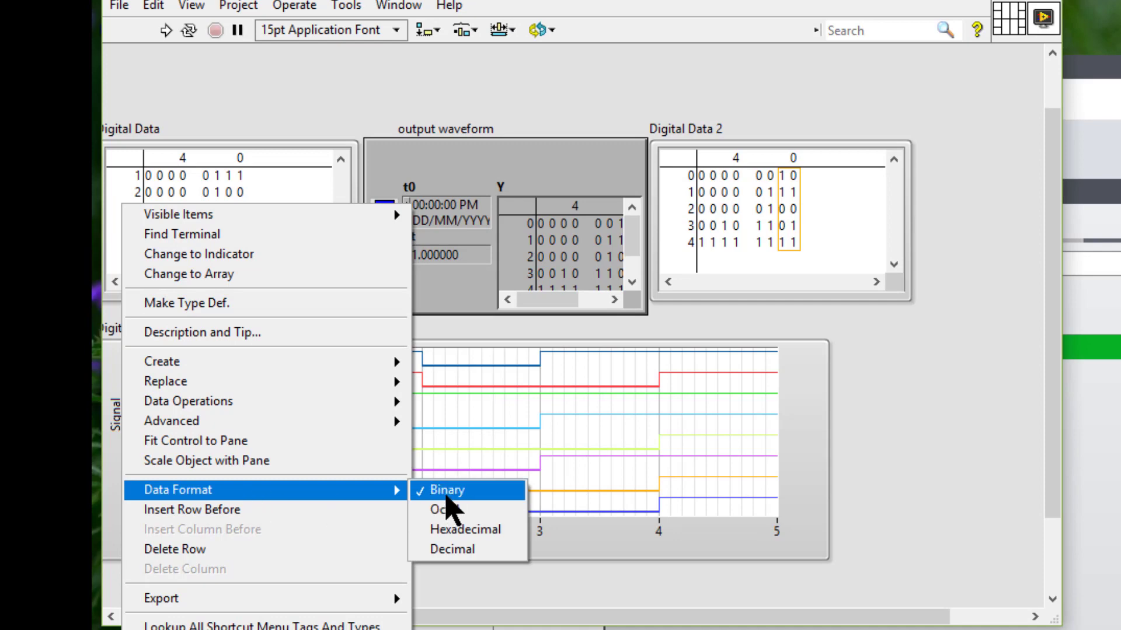
pyautogui.click(445, 509)
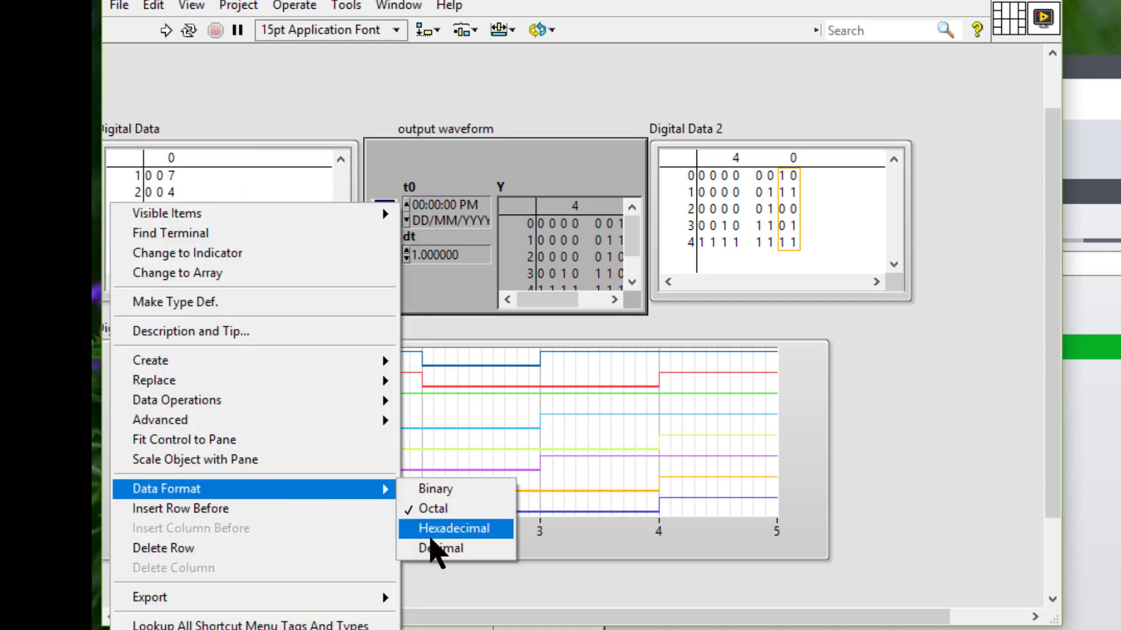
pyautogui.click(453, 528)
pyautogui.click(140, 207)
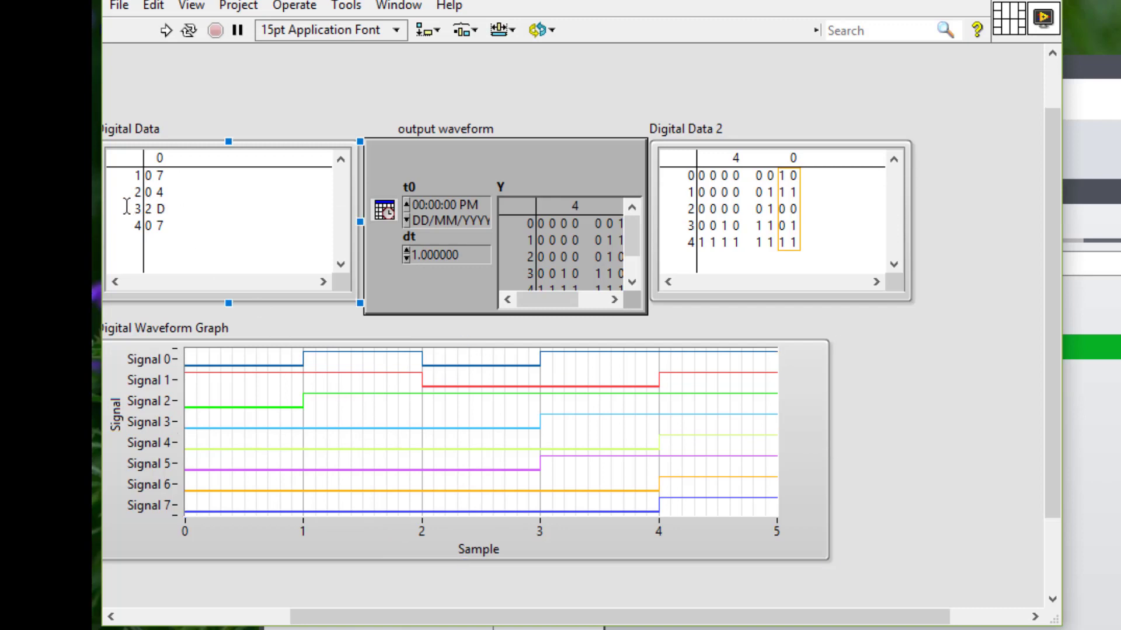
pyautogui.rightClick(127, 208)
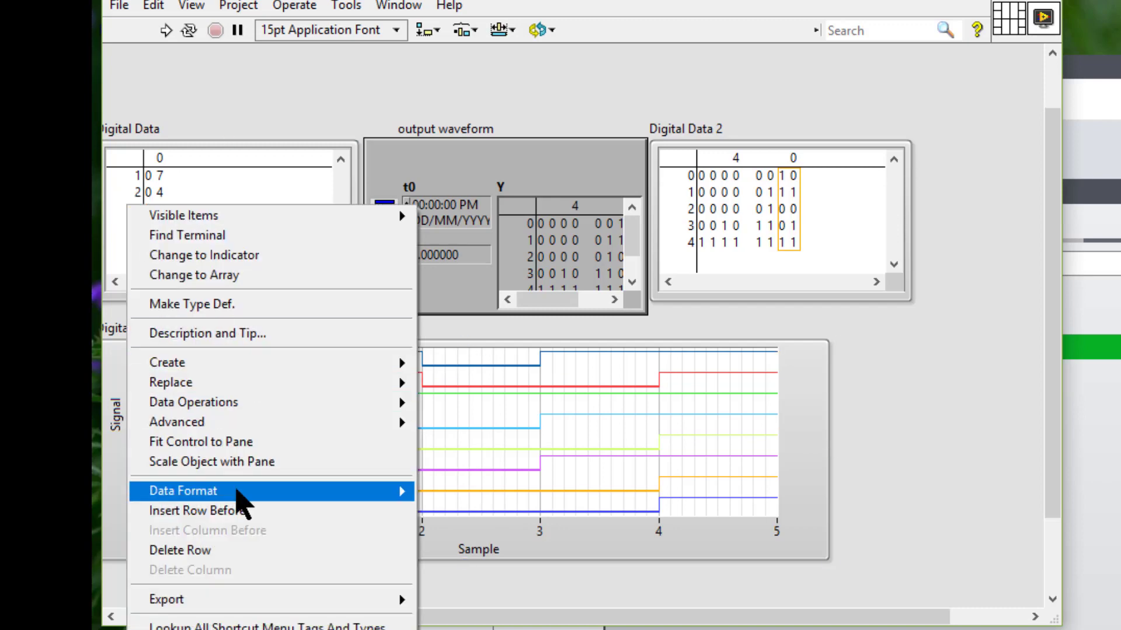
pyautogui.moveTo(183, 492)
pyautogui.click(435, 561)
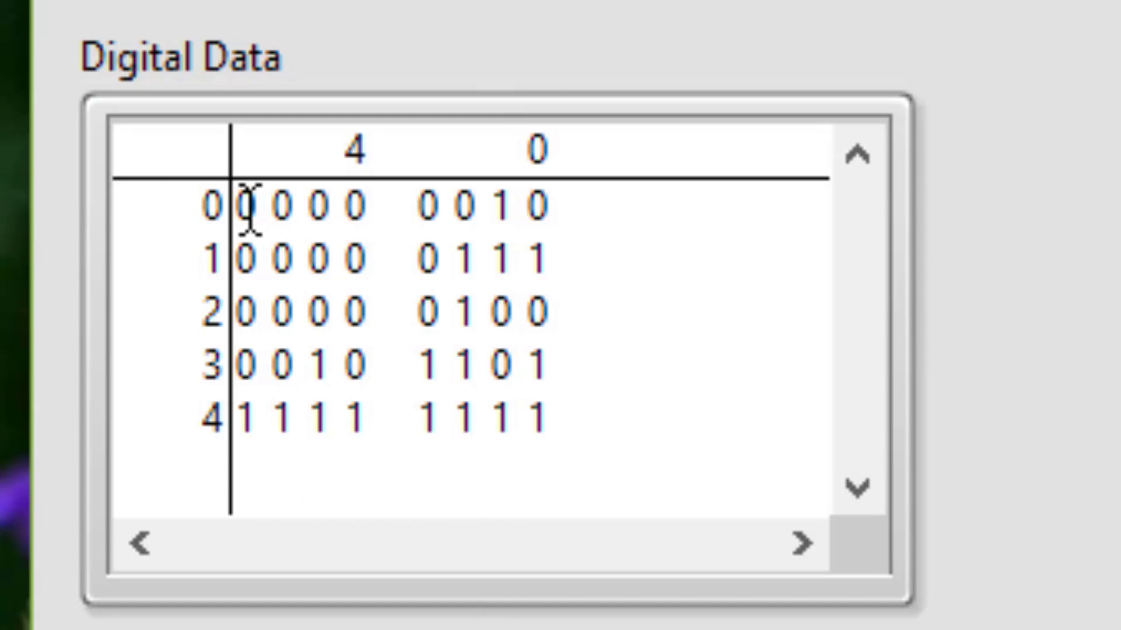
# - Select row 0's first digit and row 1's second digit to enter L, H, Z, X, T states
pyautogui.click(248, 211)
pyautogui.write('1')
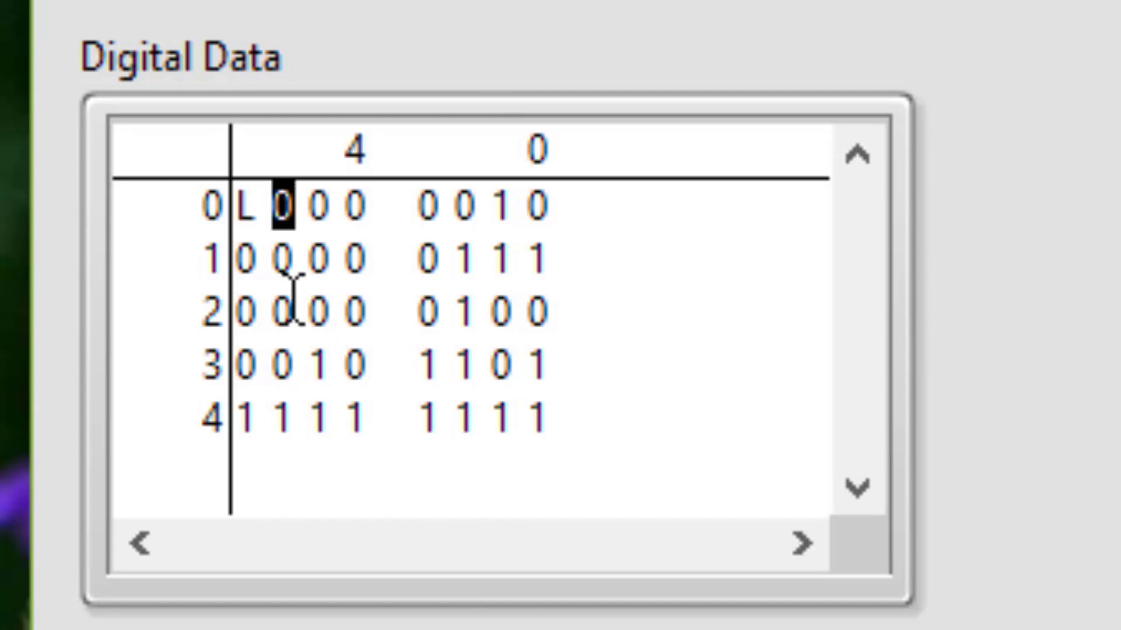
pyautogui.click(282, 260)
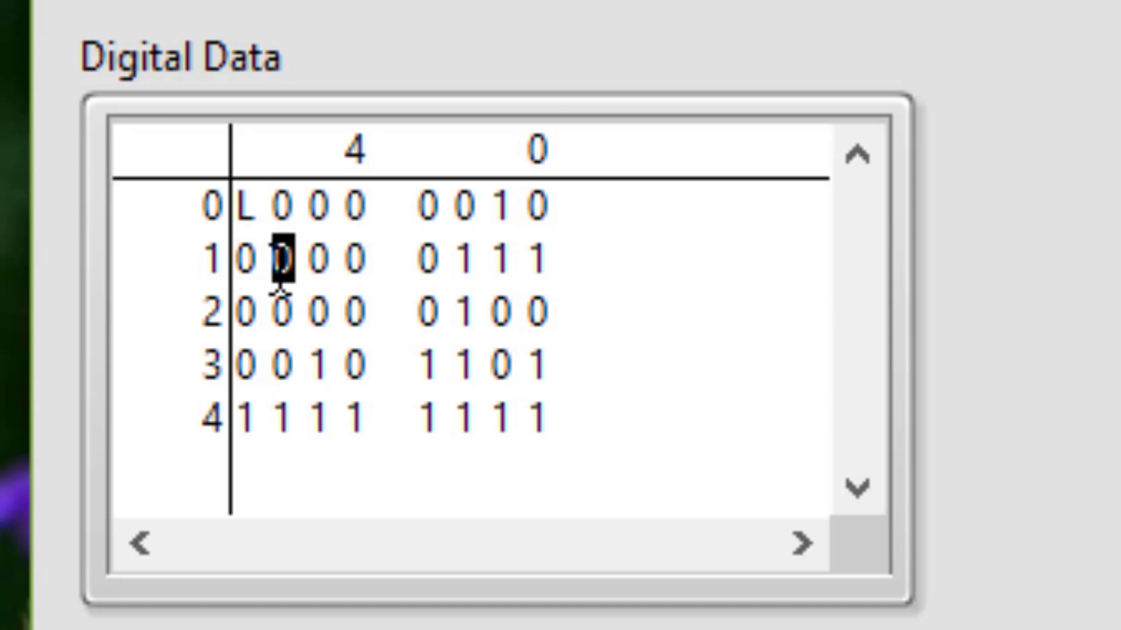
pyautogui.write('H')
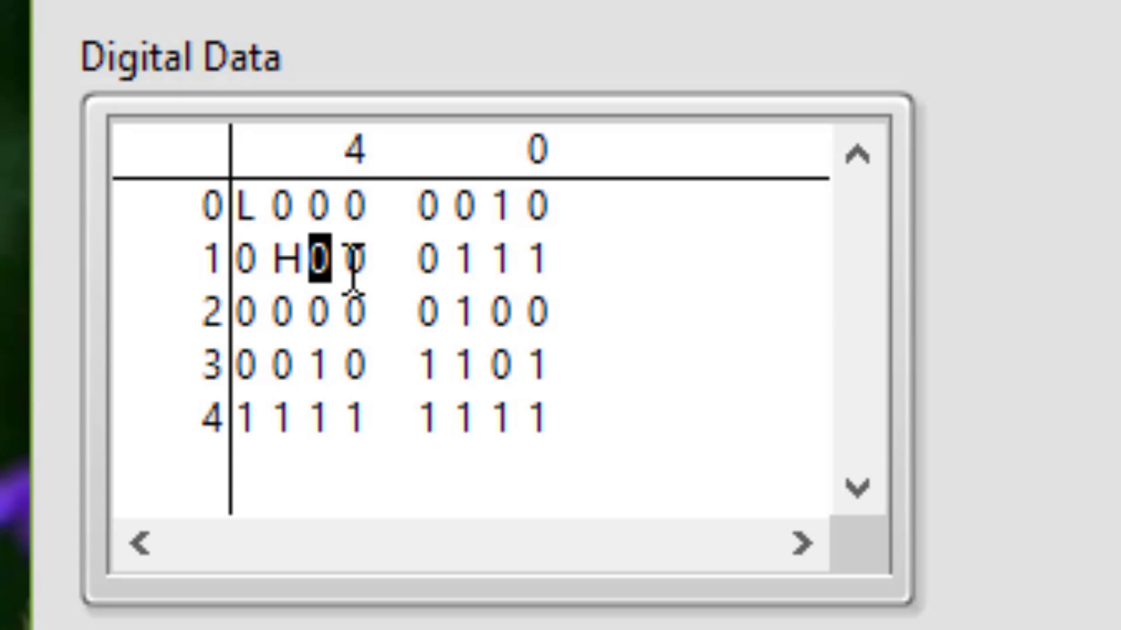
pyautogui.write('Z')
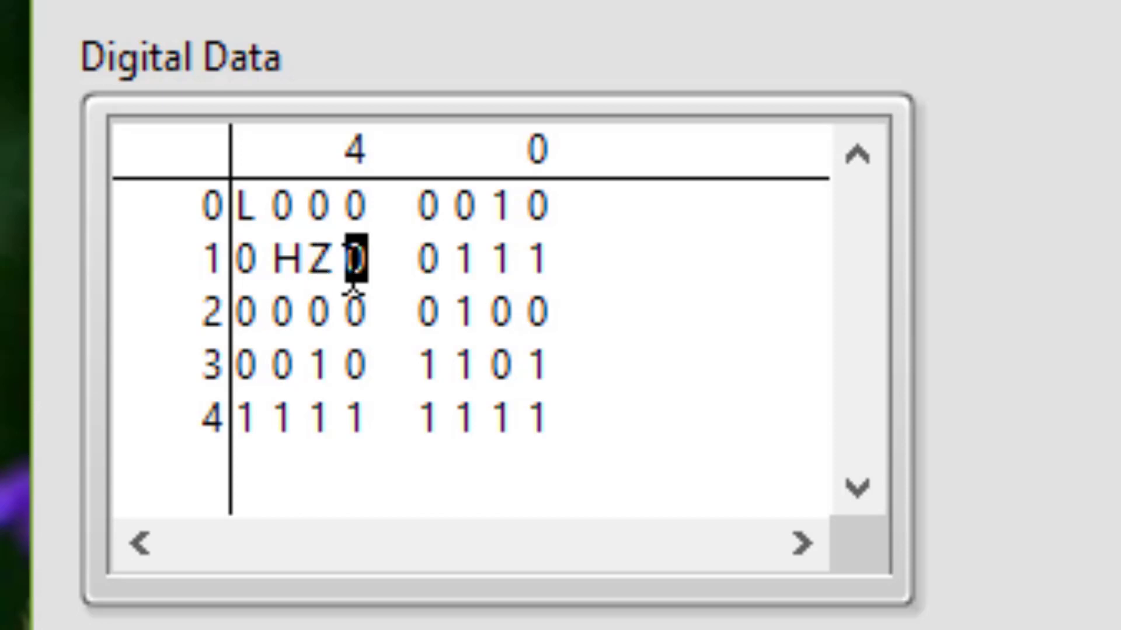
pyautogui.write('X')
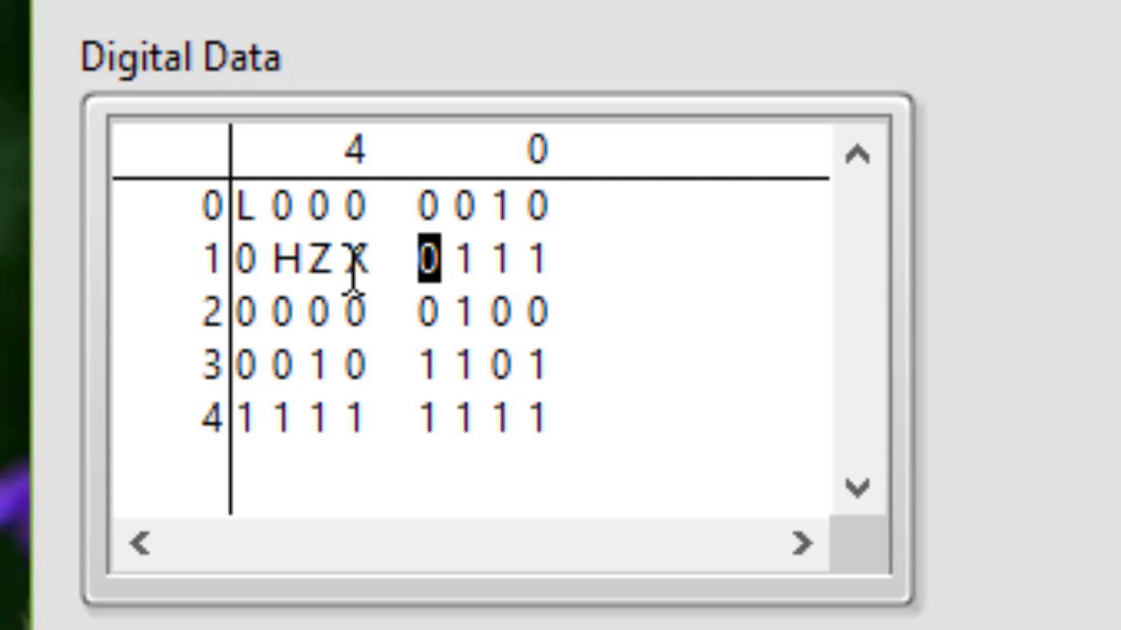
pyautogui.write('T')
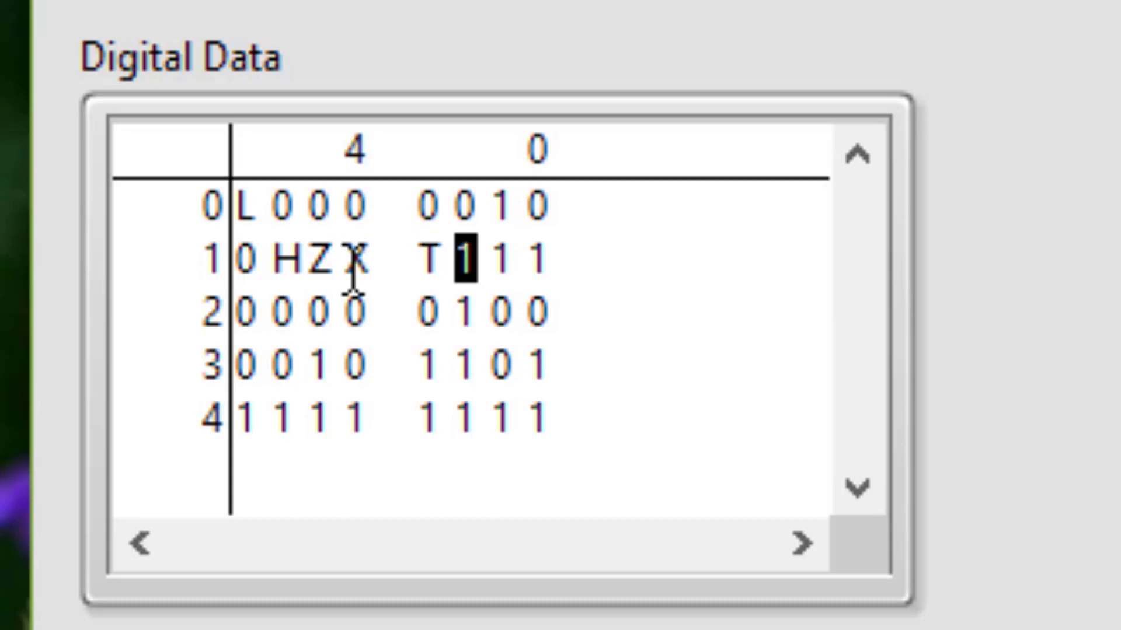
pyautogui.write('V')
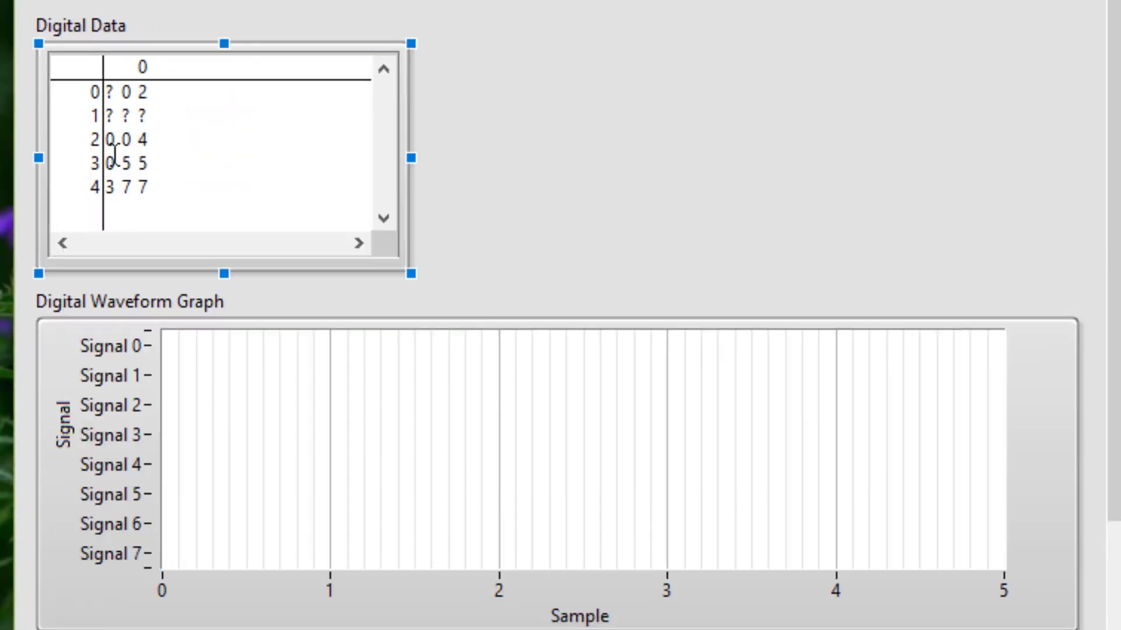
# - Switch Digital Data's format to hexadecimal, then decimal, reading ?, ?, 4, 45 and 255
pyautogui.click(76, 134)
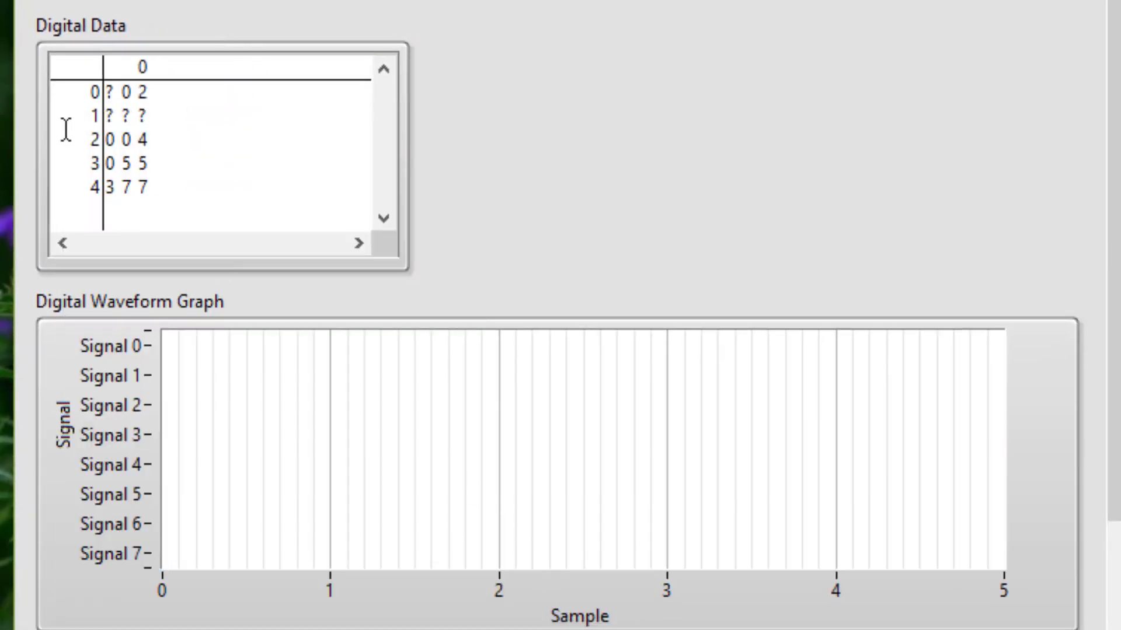
pyautogui.rightClick(66, 129)
pyautogui.moveTo(272, 534)
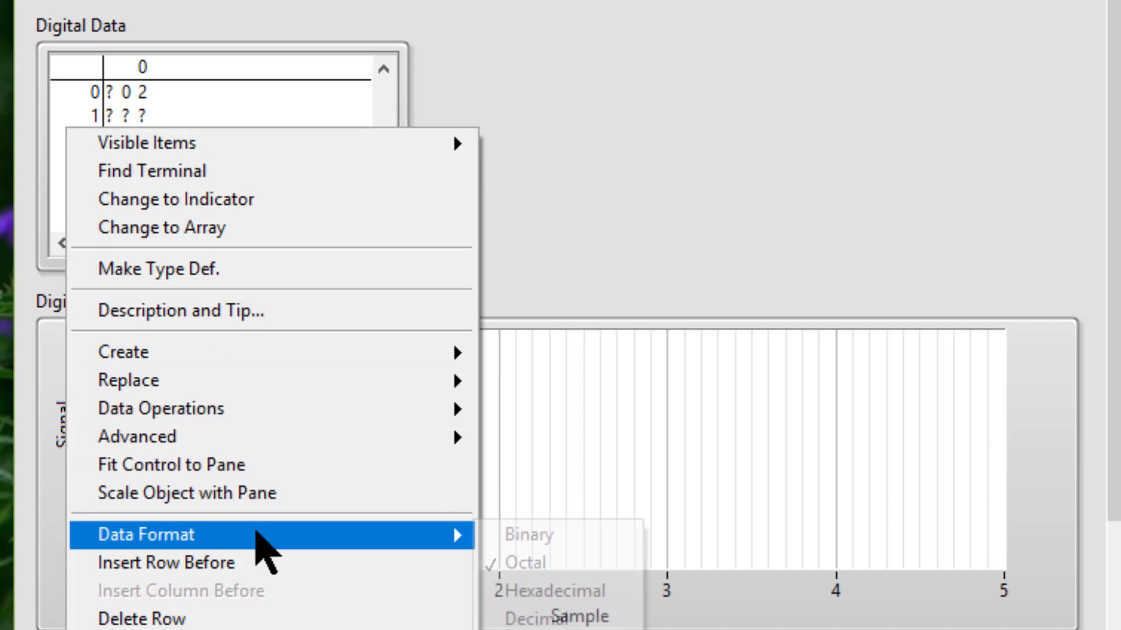
pyautogui.click(535, 593)
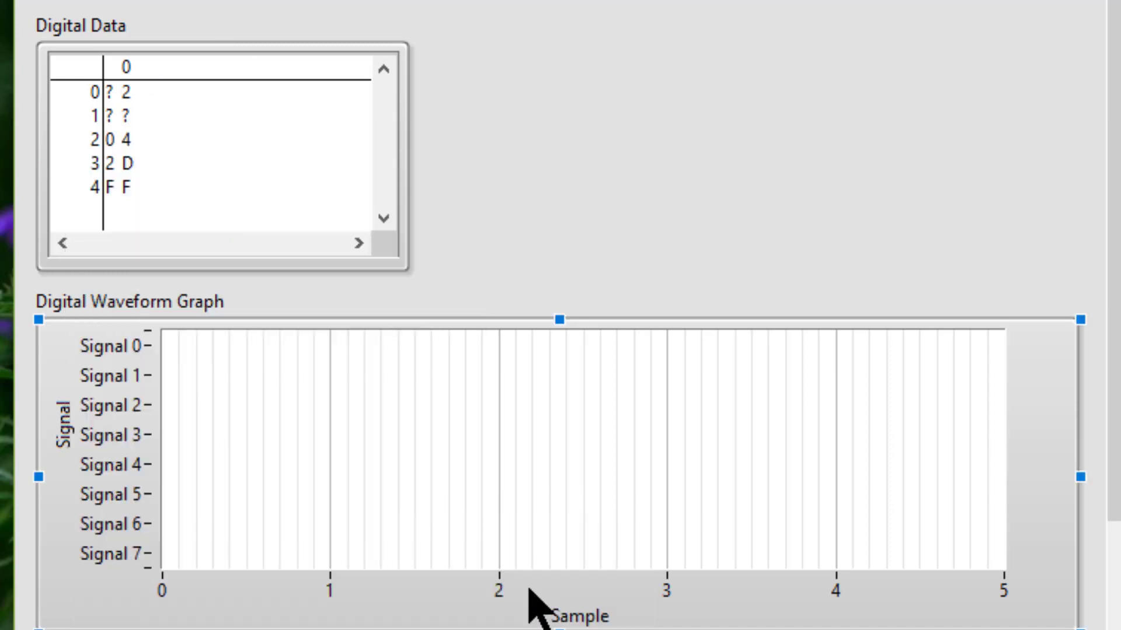
pyautogui.click(225, 242)
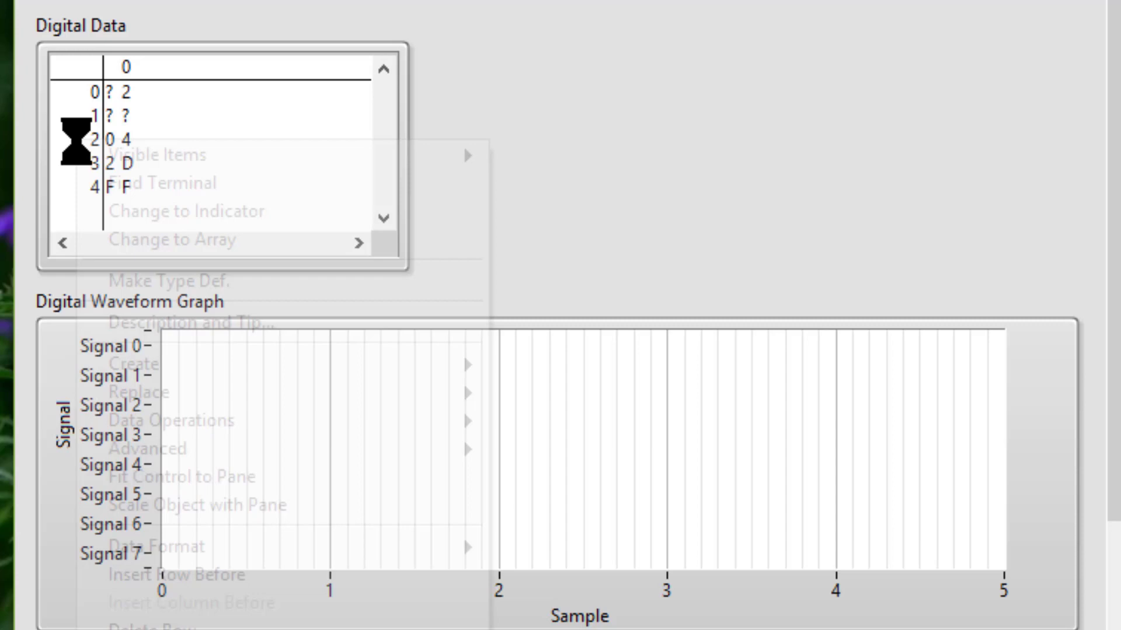
pyautogui.moveTo(173, 531)
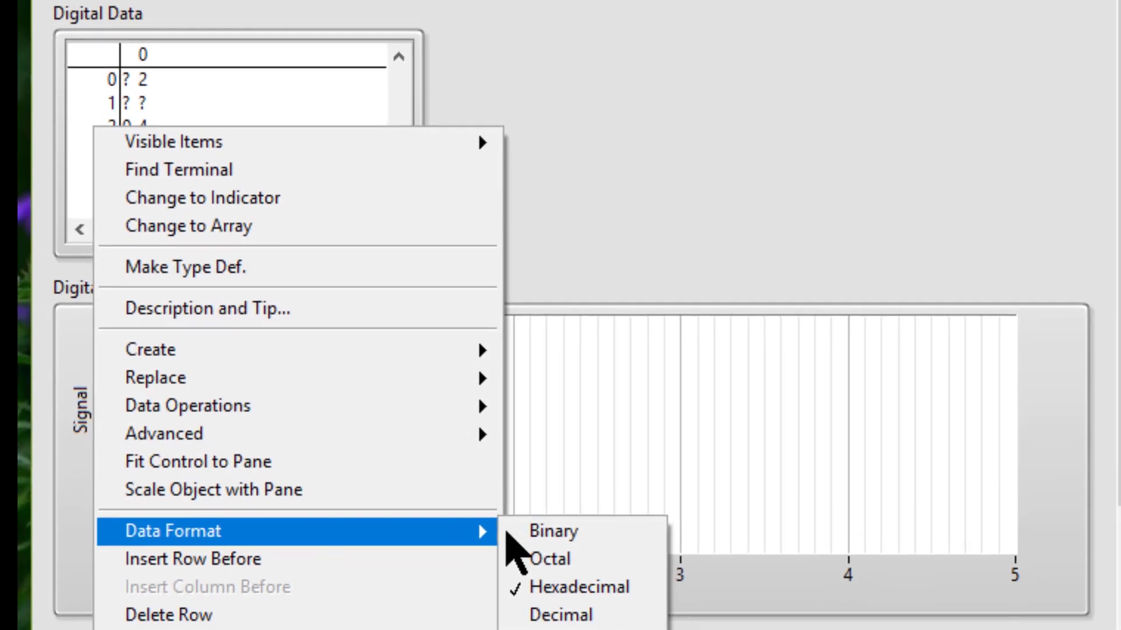
pyautogui.click(560, 615)
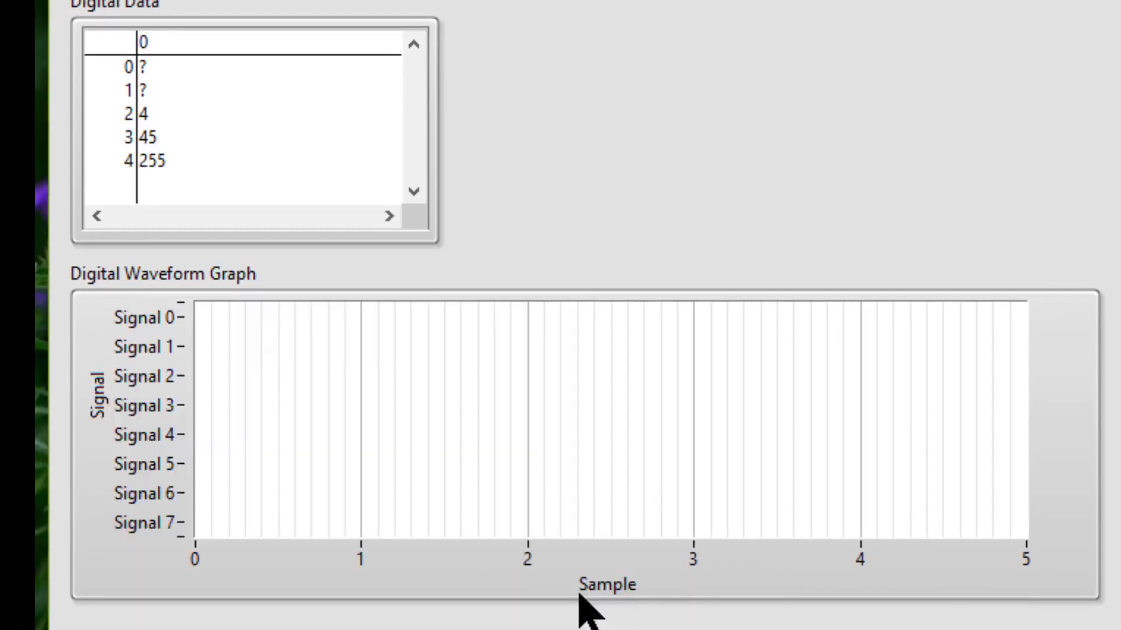